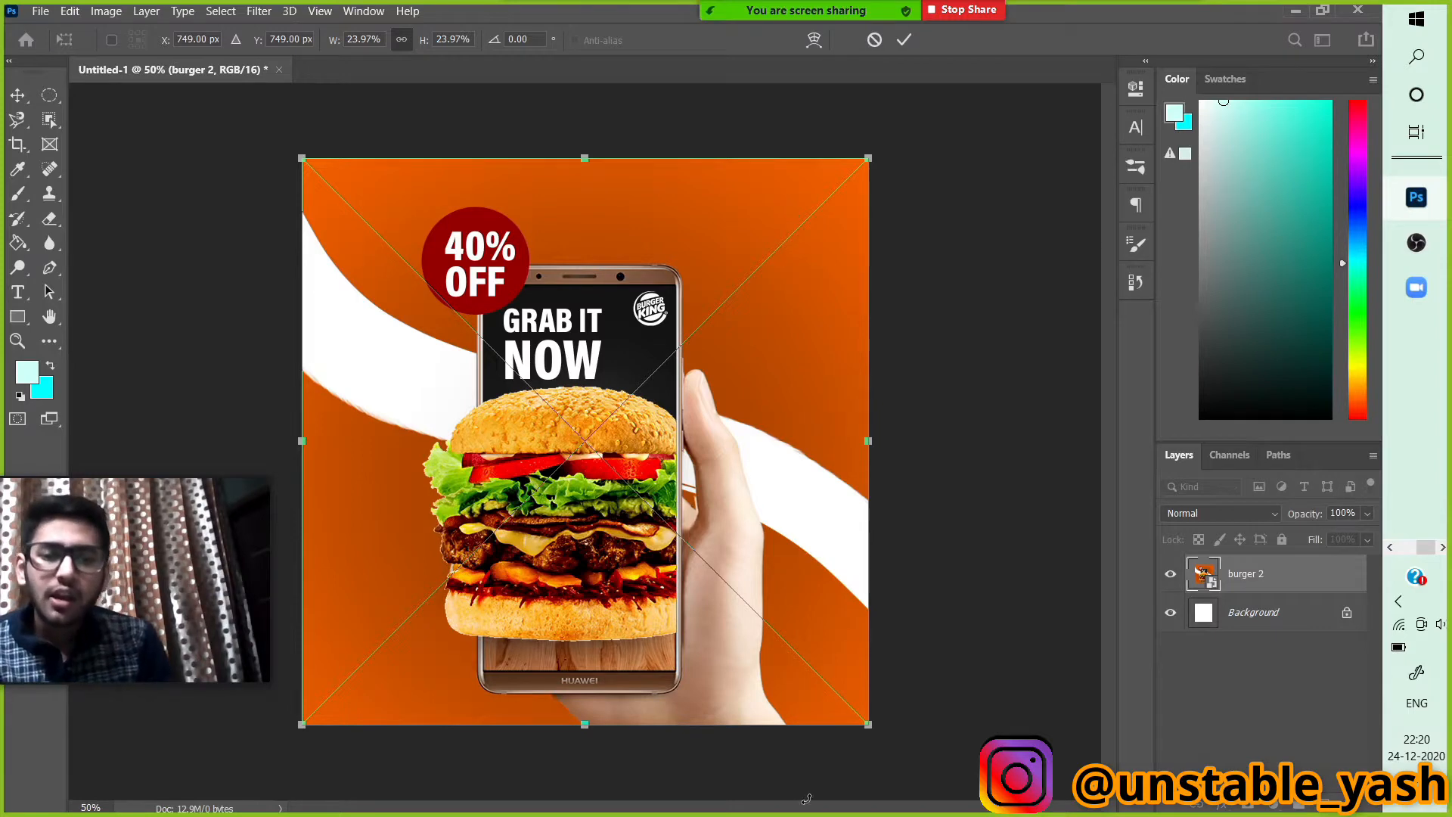
Scale the placed burger 2 image to 23.95% to fit the canvas and commit the placement.
mouse_move(872, 728)
mouse_down()
mouse_move(781, 659)
mouse_move(615, 484)
mouse_move(668, 499)
mouse_move(761, 580)
mouse_move(869, 720)
mouse_move(583, 485)
mouse_move(860, 696)
mouse_move(876, 727)
mouse_up()
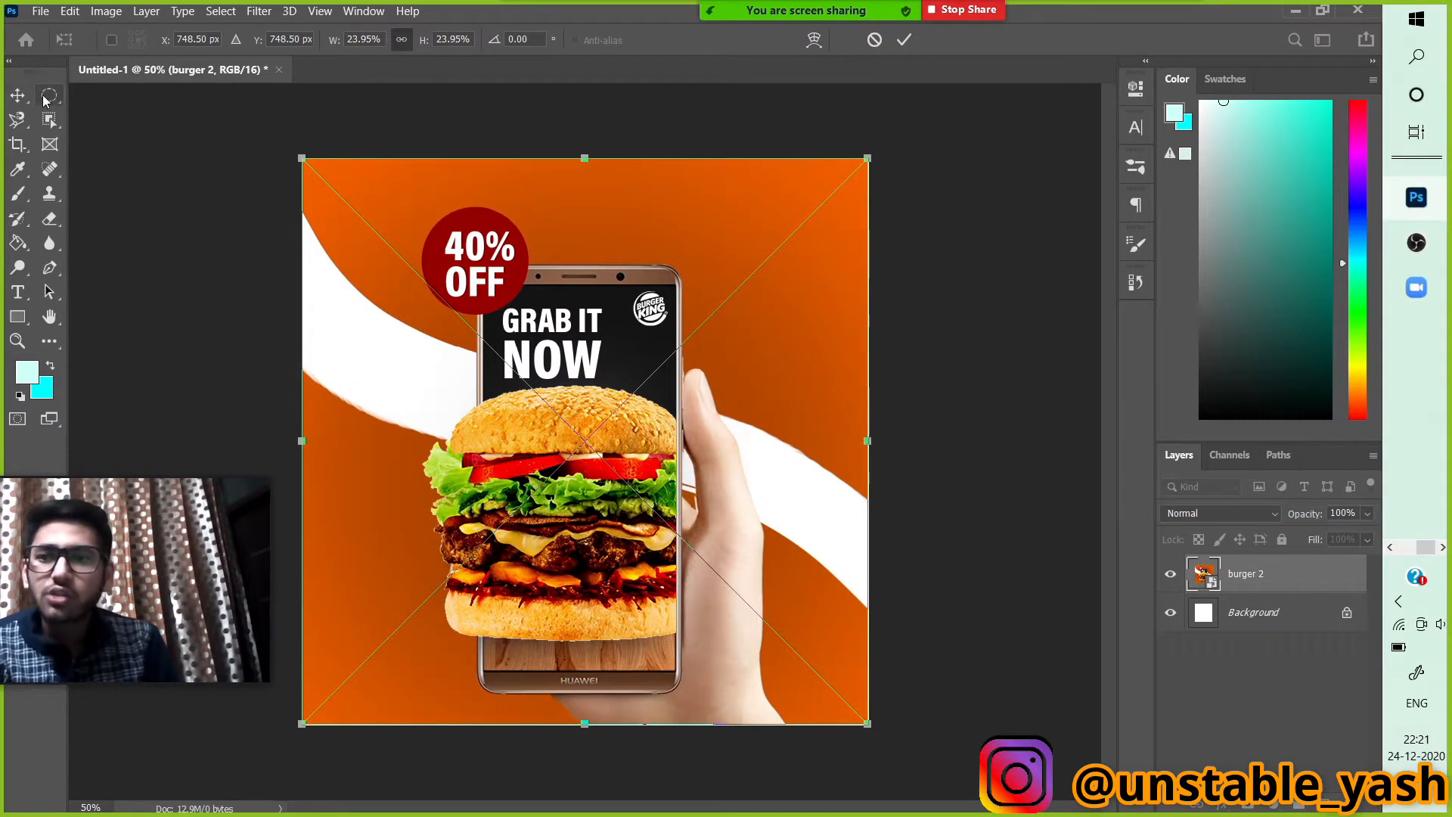
click(47, 98)
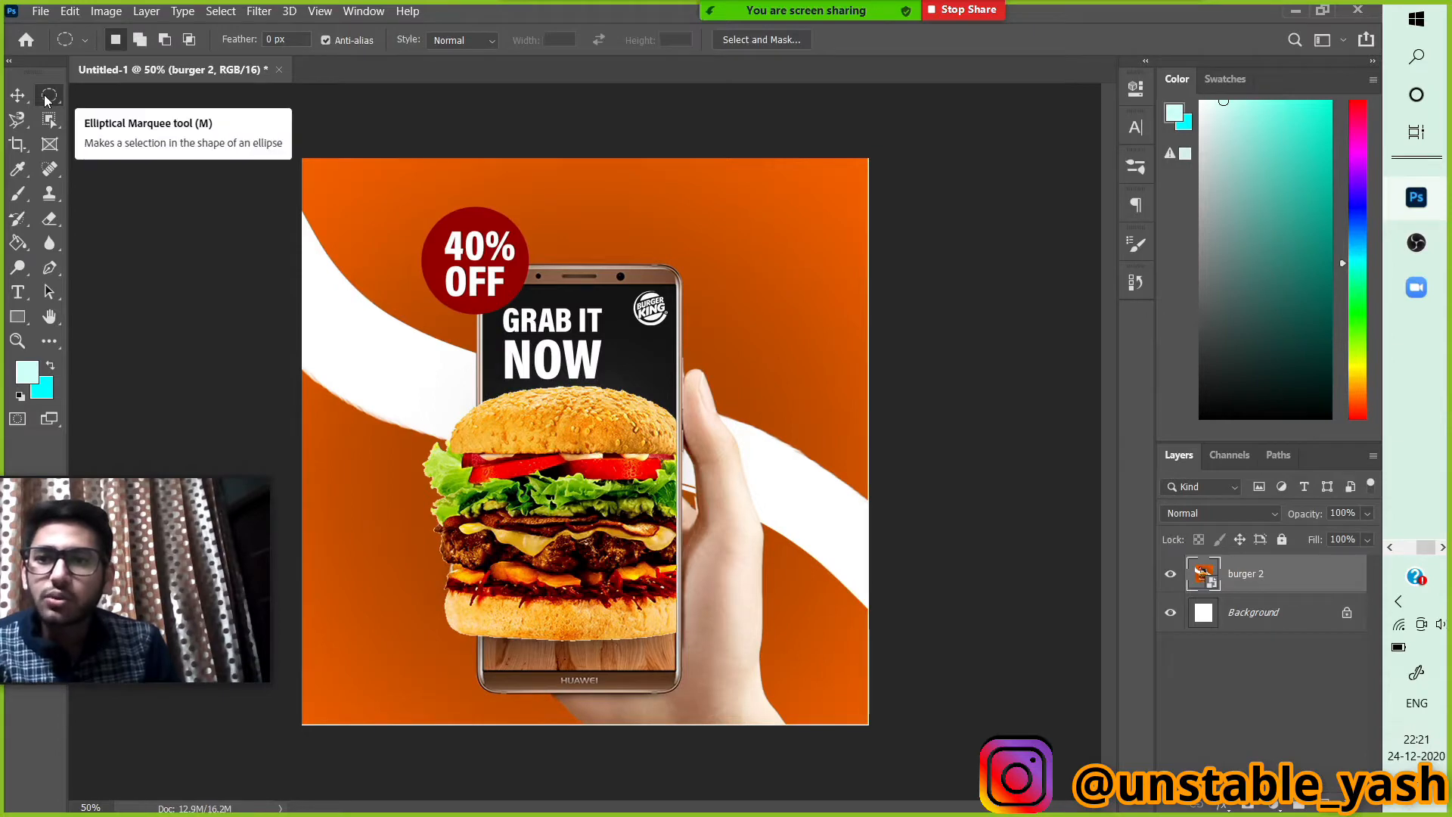
Try to delete a rectangular marquee selection covering the phone's upper half and most of the 40% OFF badge.
right_click(47, 97)
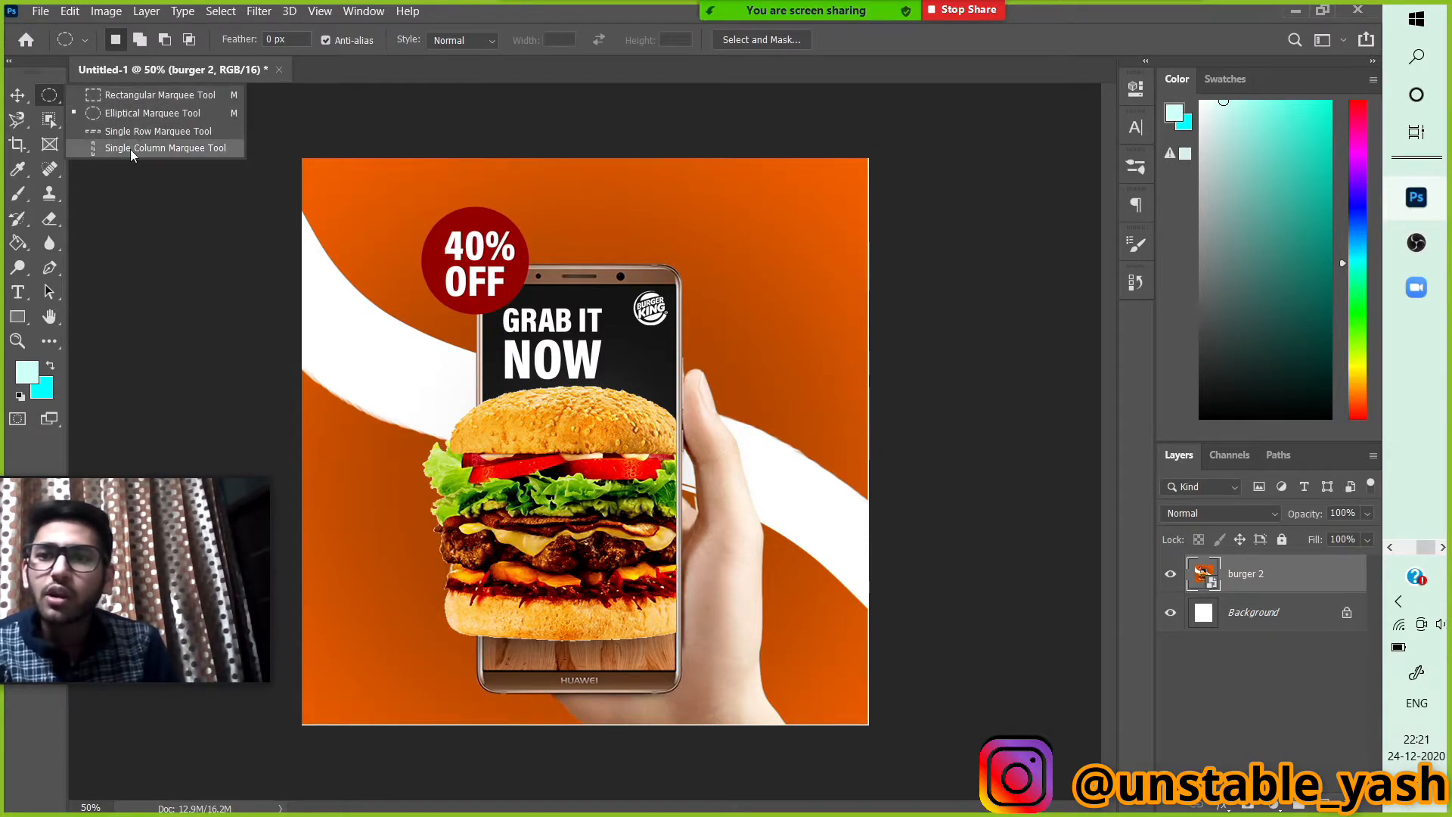
click(138, 93)
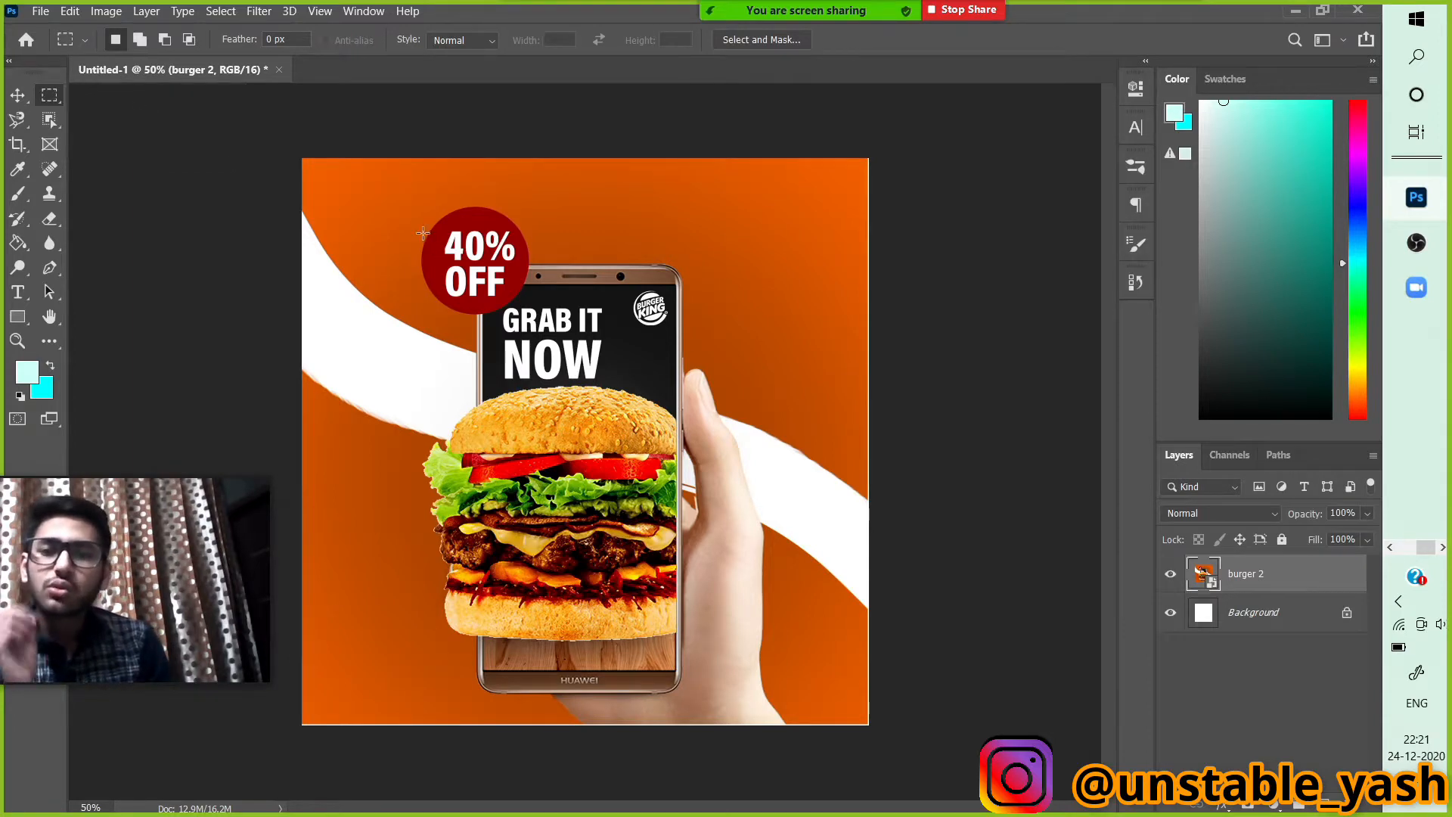
drag(422, 233, 736, 488)
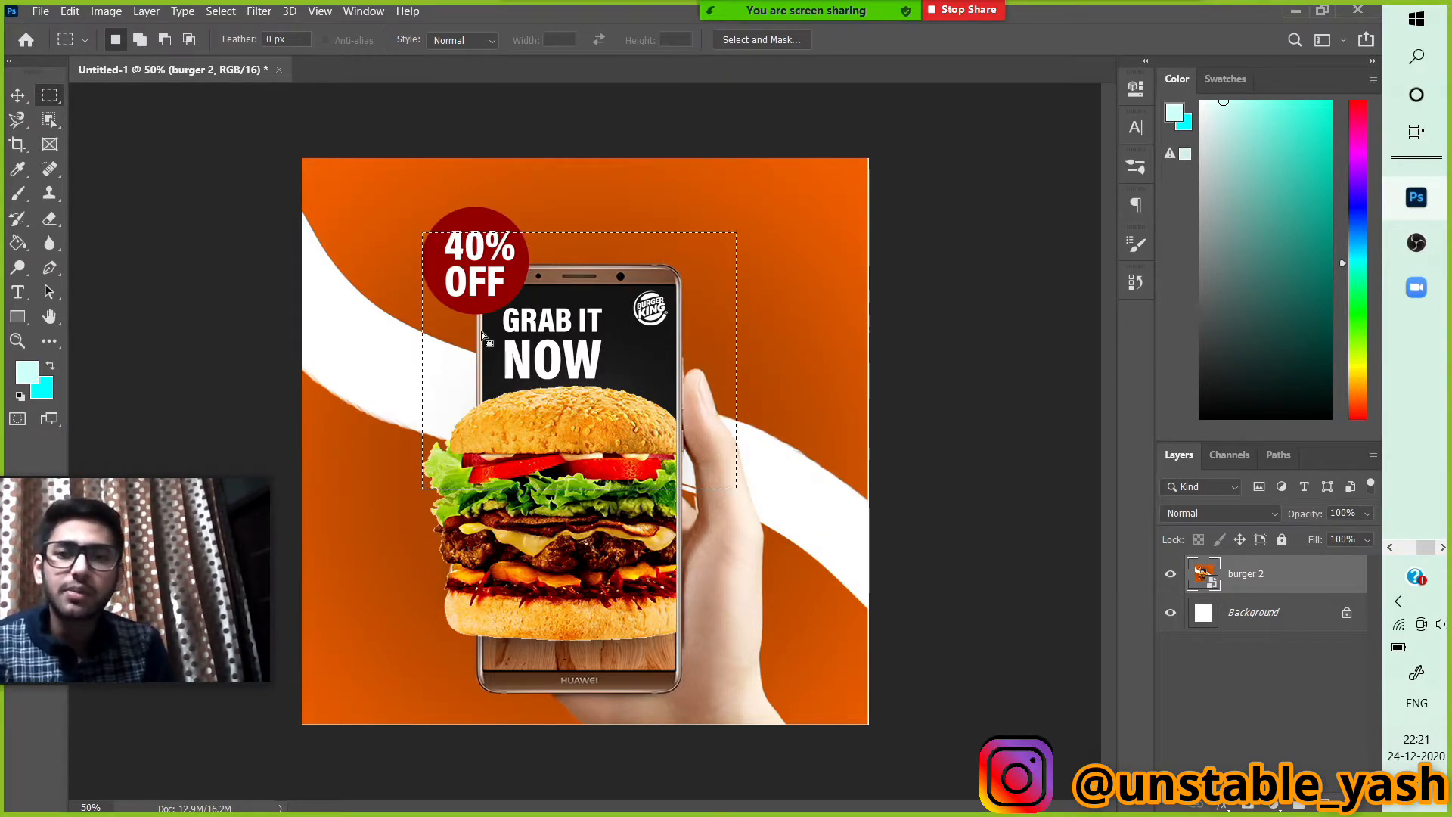
key(Delete)
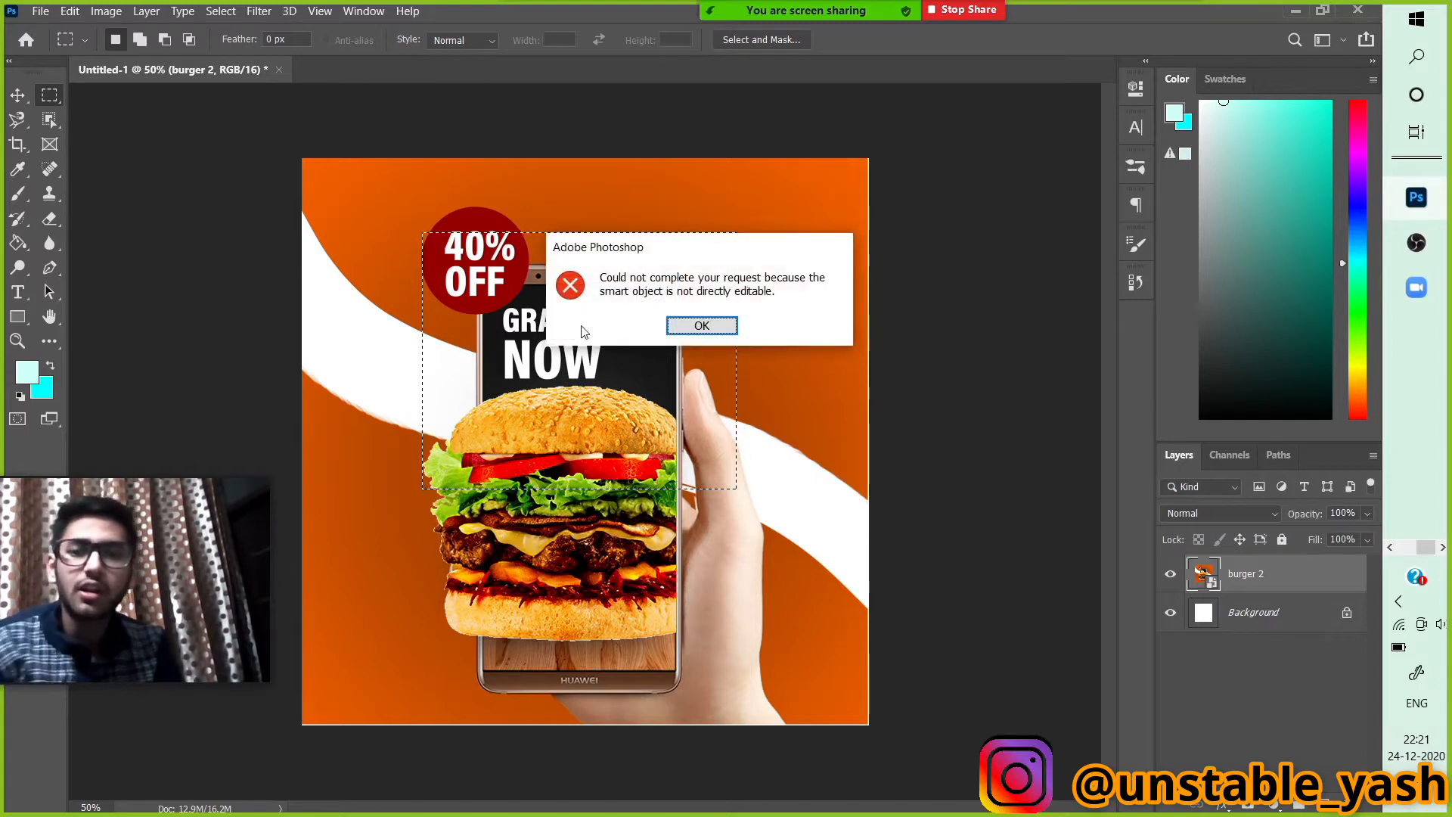
click(704, 323)
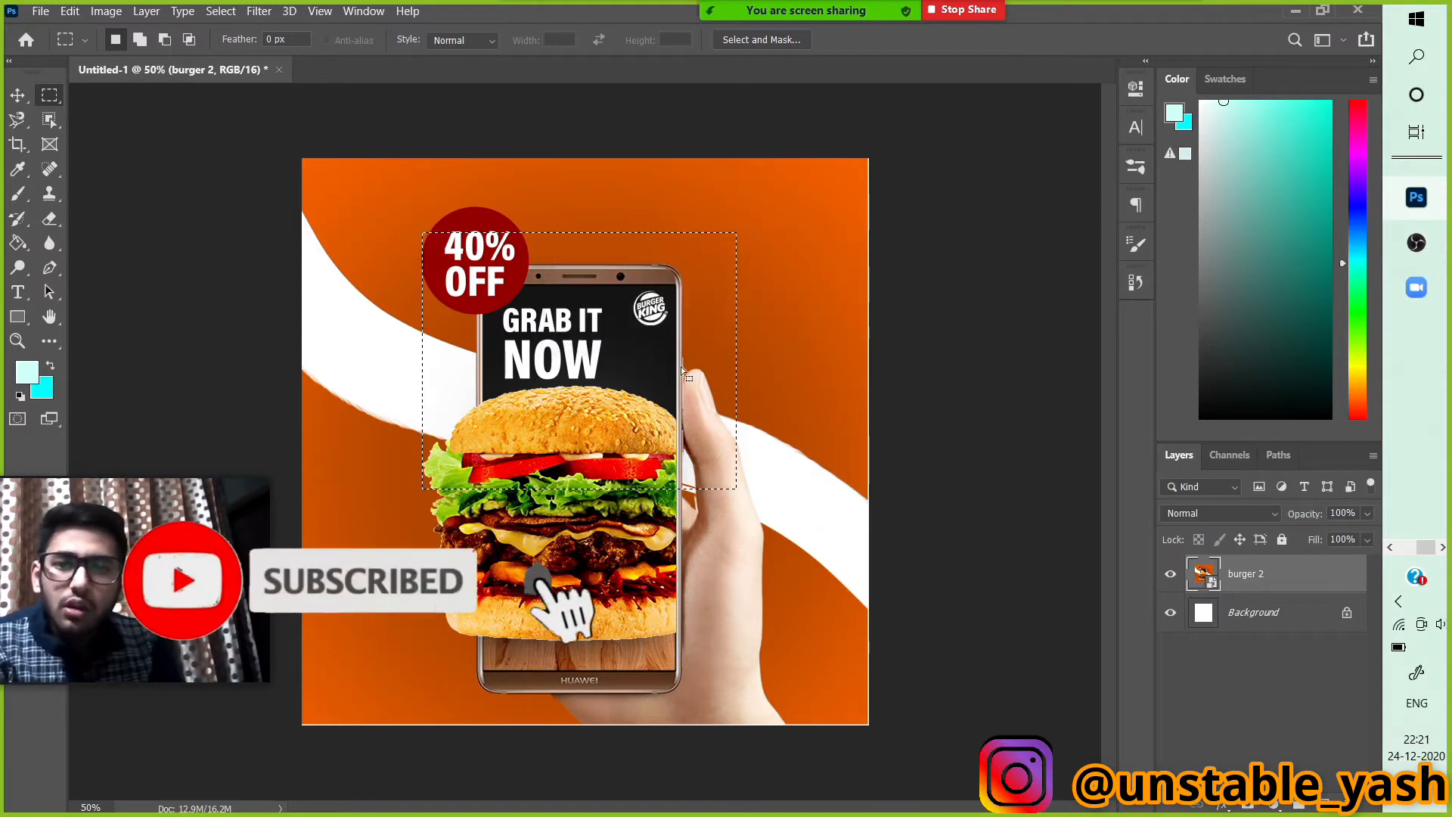
key(Delete)
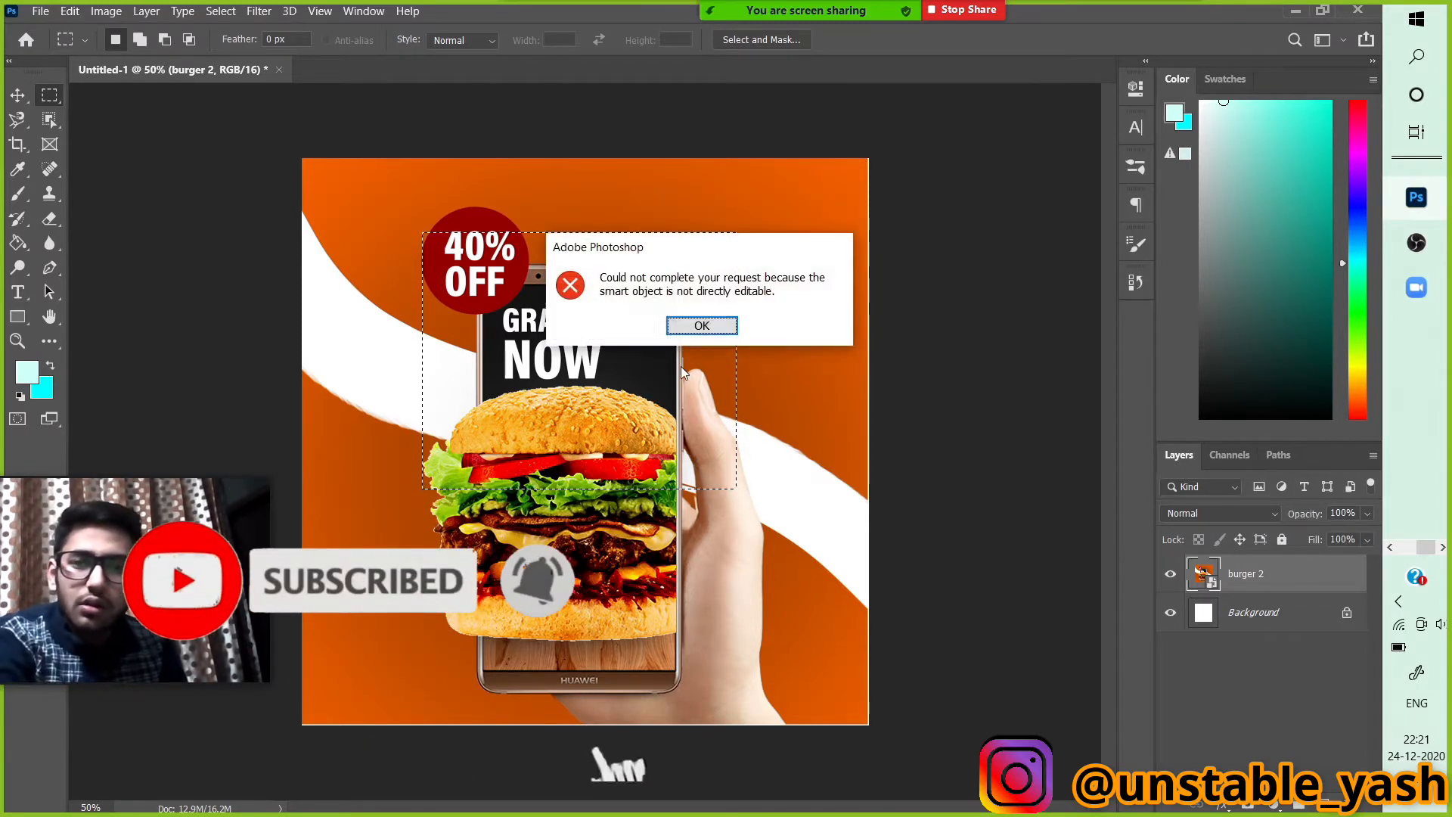
click(702, 325)
Rasterize the burger 2 layer, and try out deleting the area inside the rectangular selection before undoing that deletion.
right_click(1252, 574)
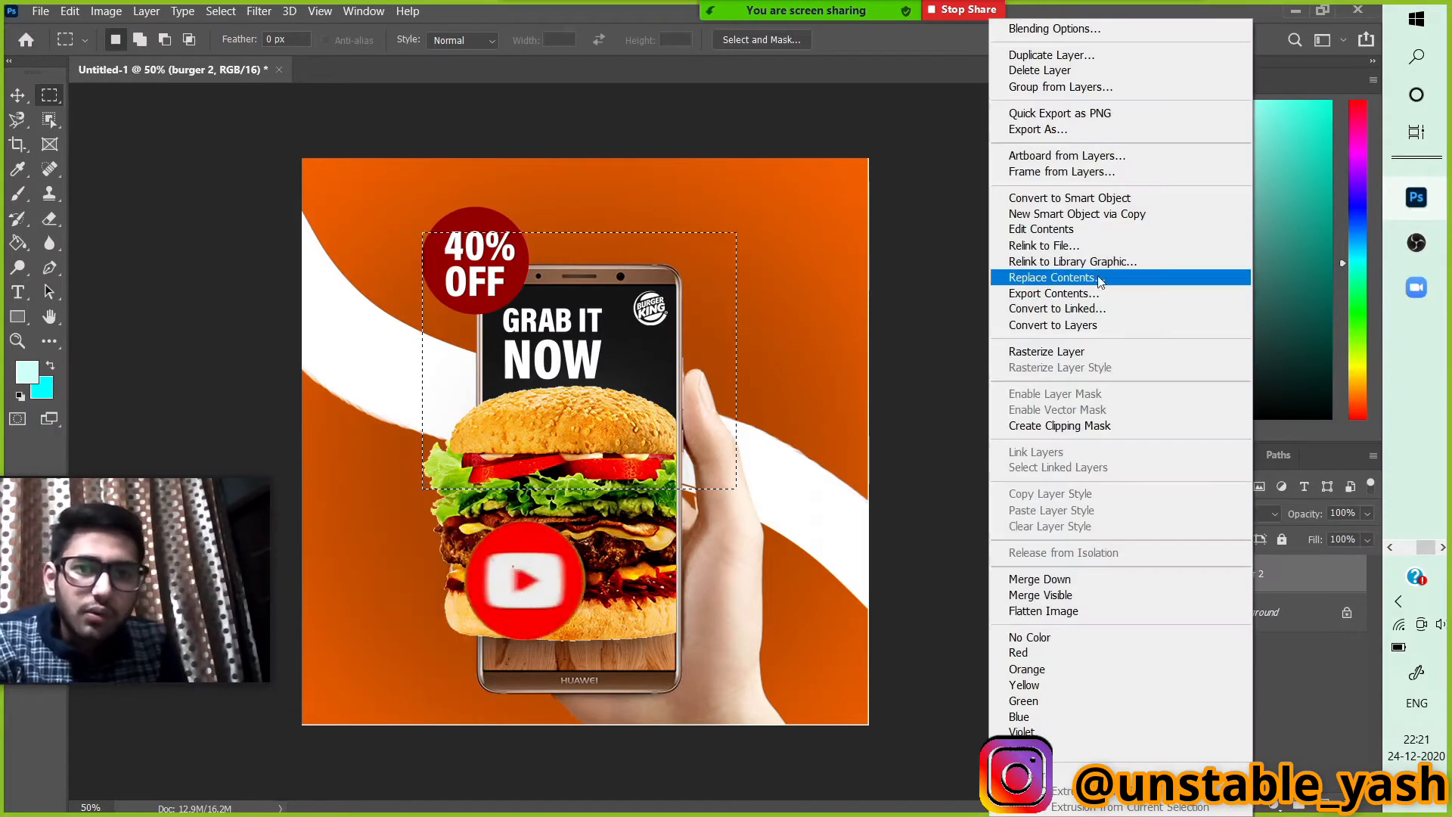
click(1038, 350)
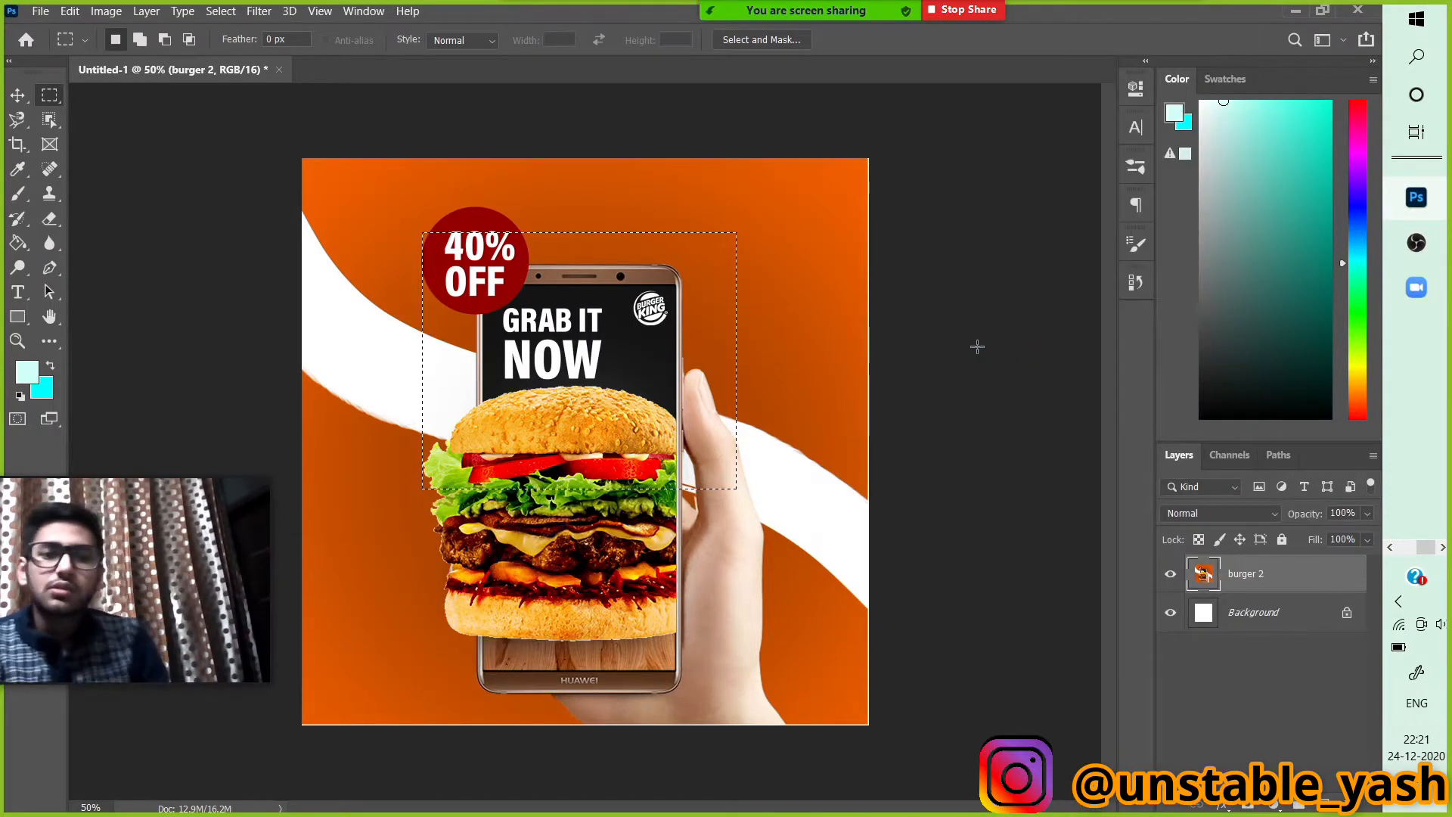
key(Delete)
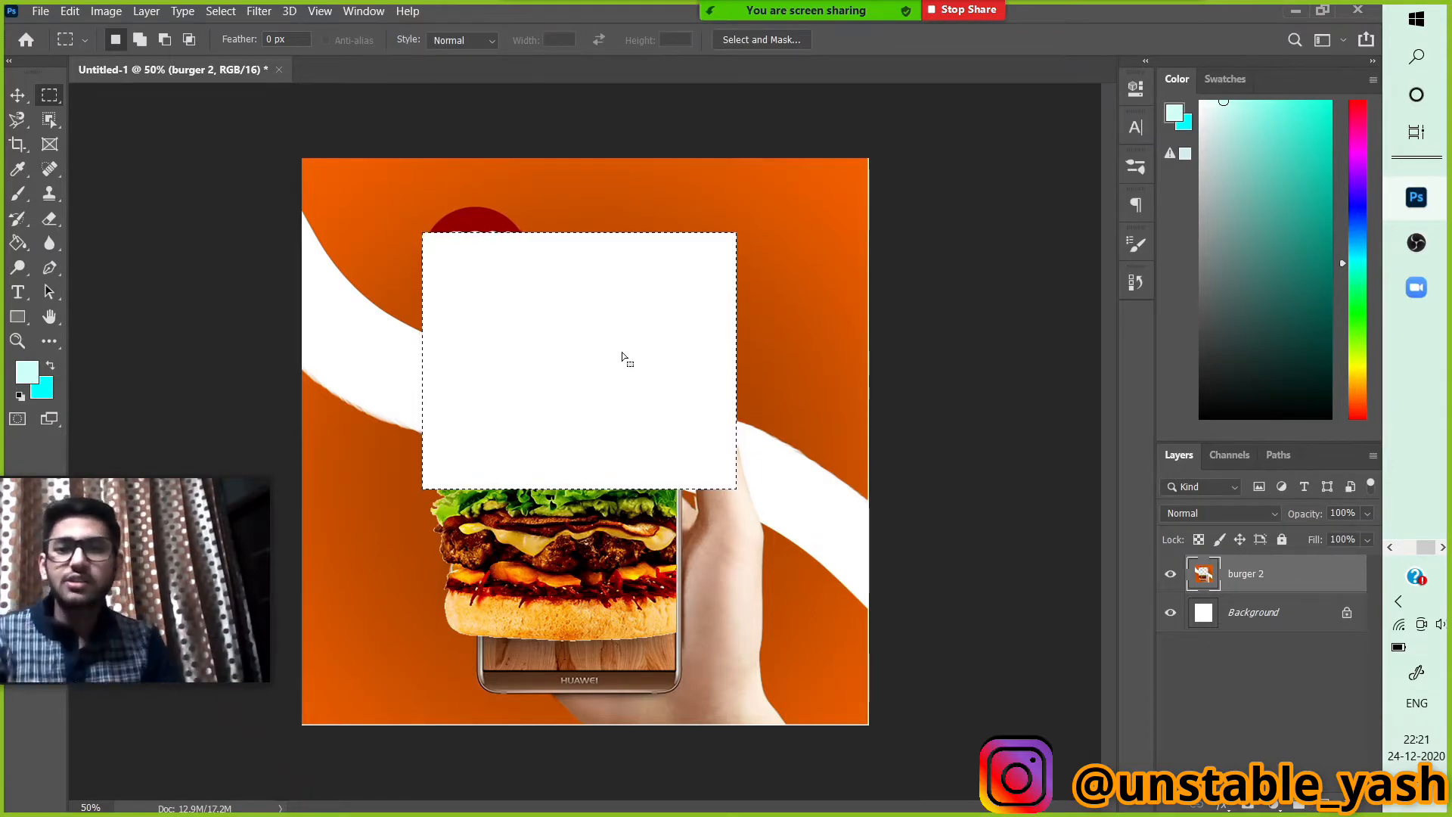
key(ctrl+z)
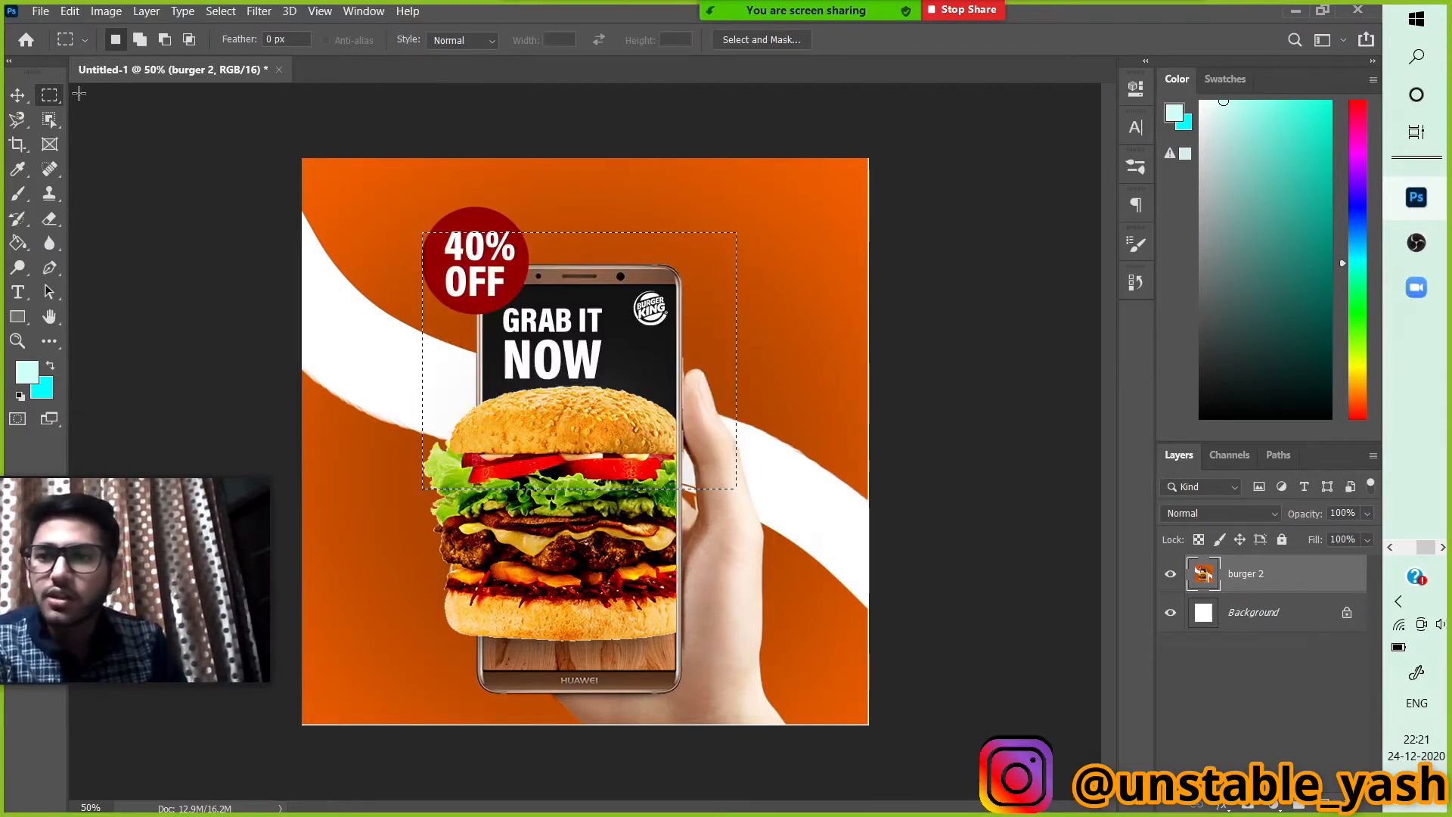
Replace the rectangular selection with an elliptical one over the 40% OFF badge, and try deleting its contents.
right_click(49, 94)
click(144, 111)
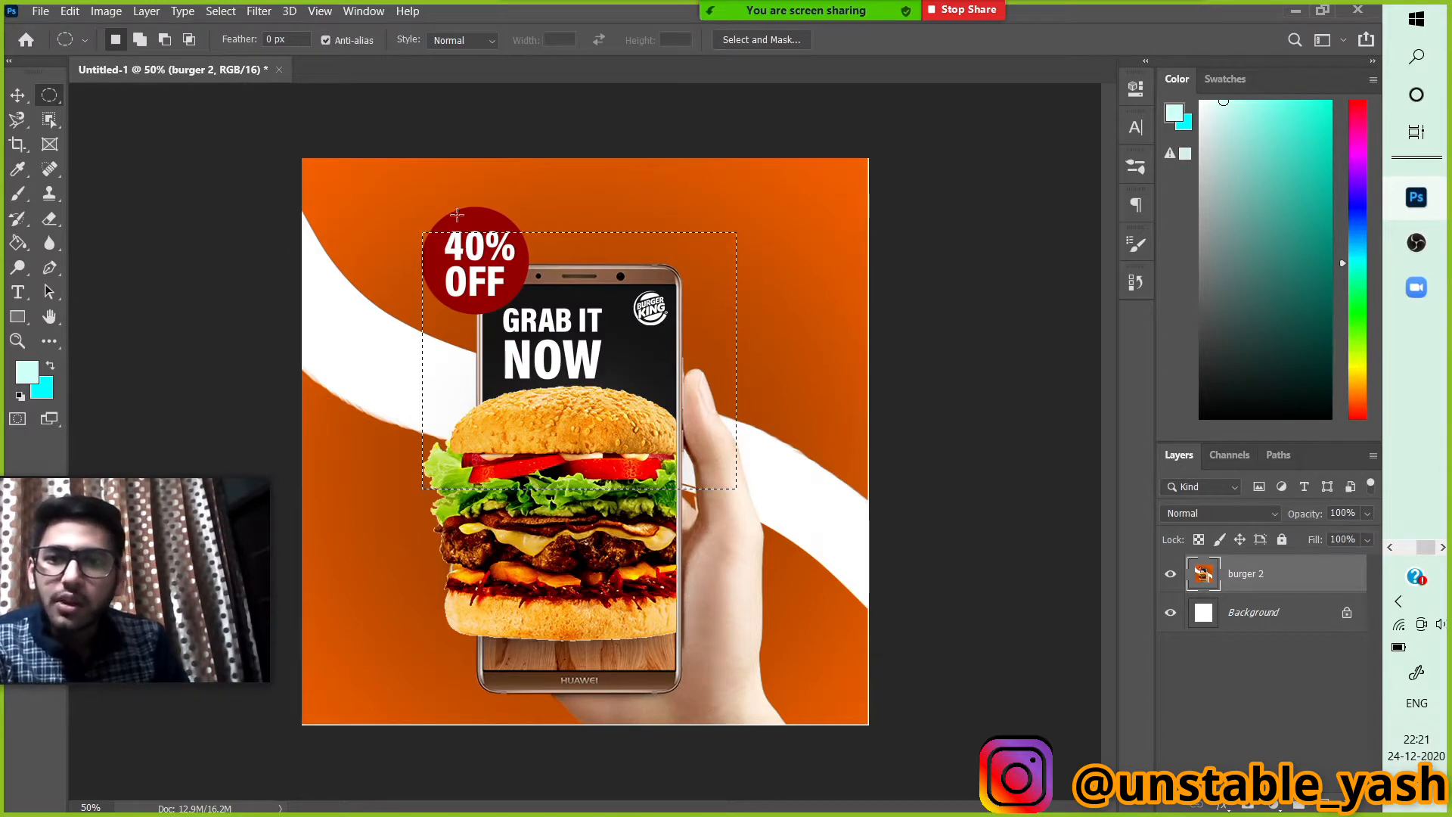
click(219, 12)
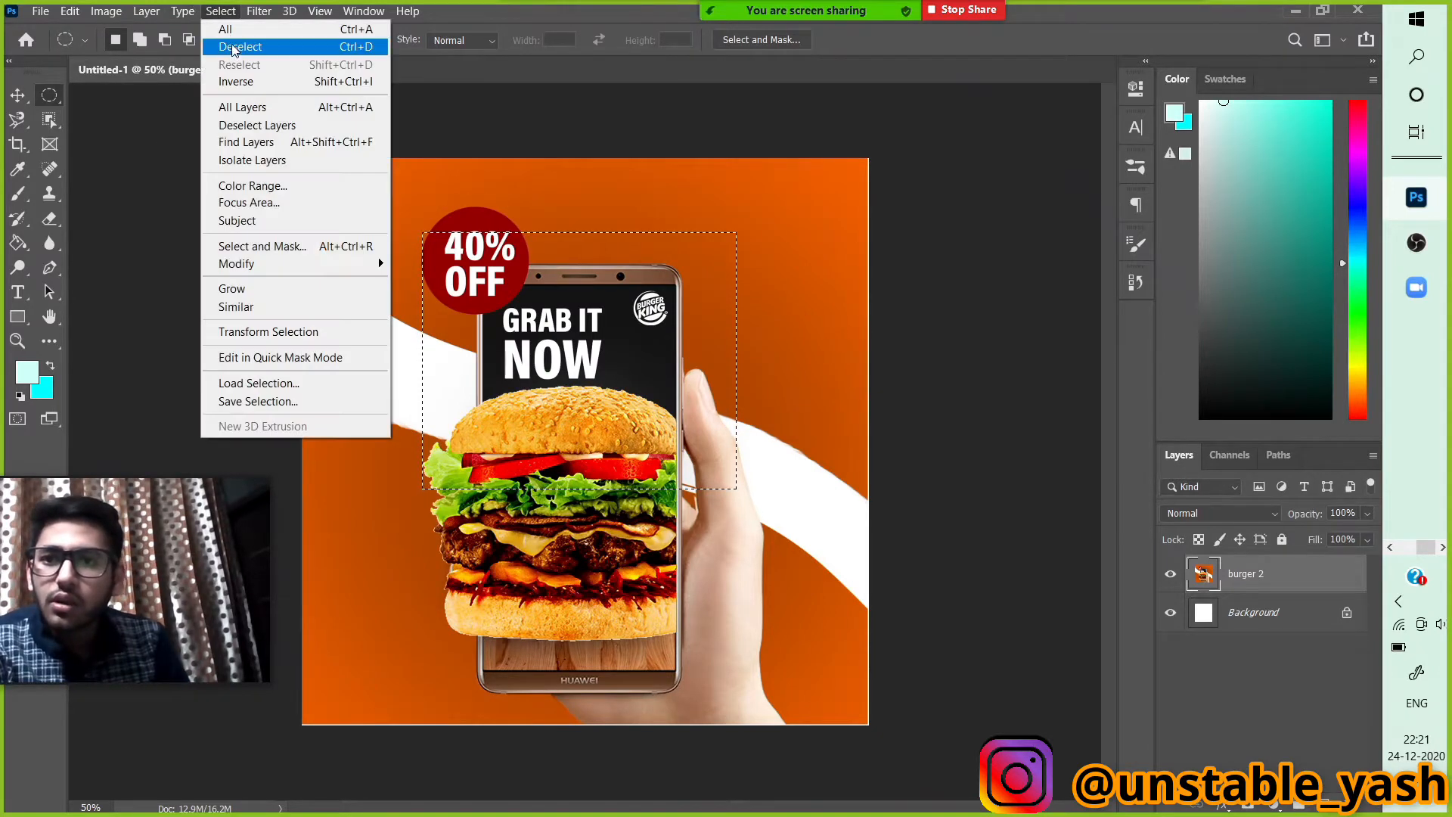
click(234, 47)
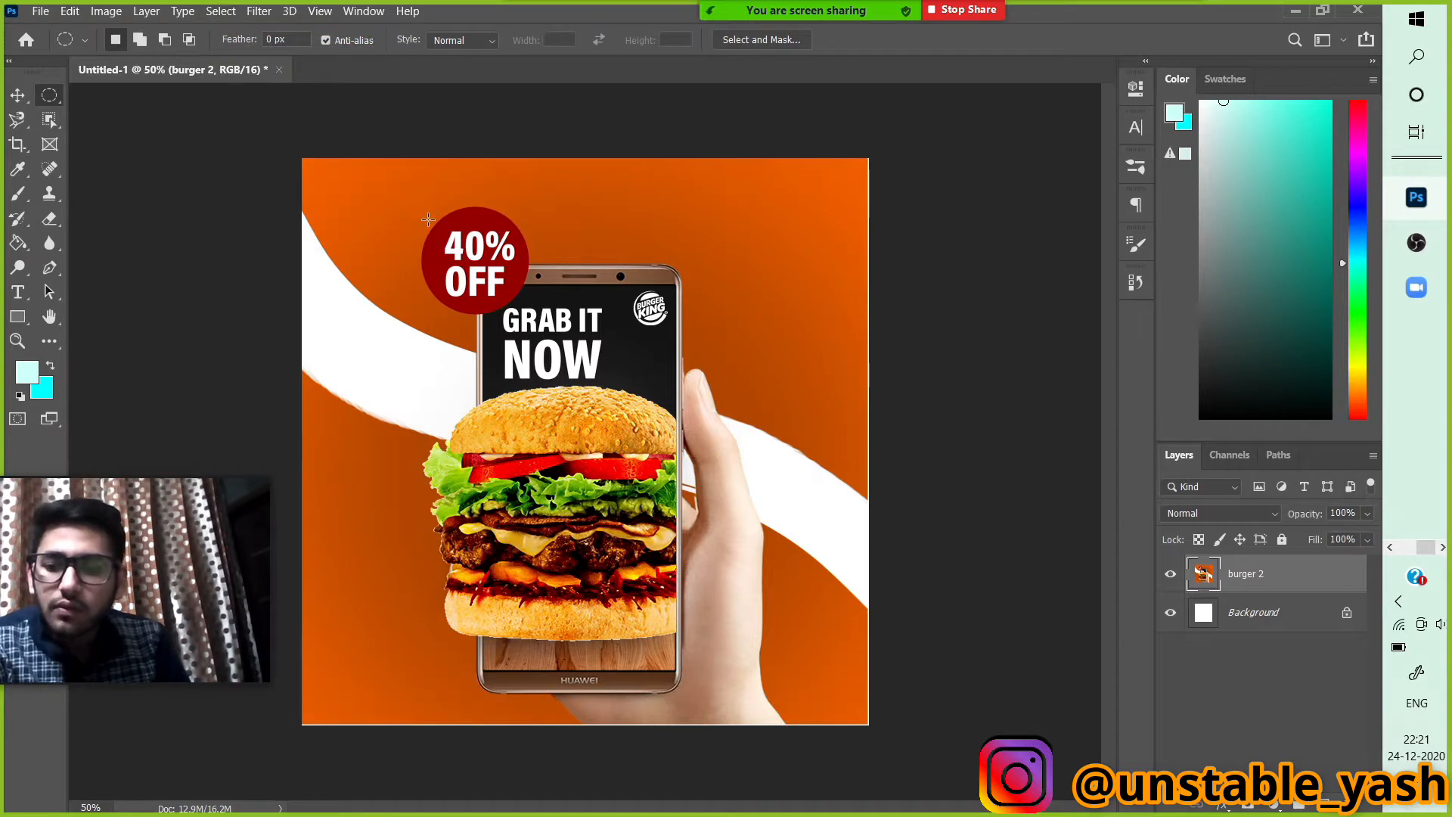
drag(429, 223, 528, 342)
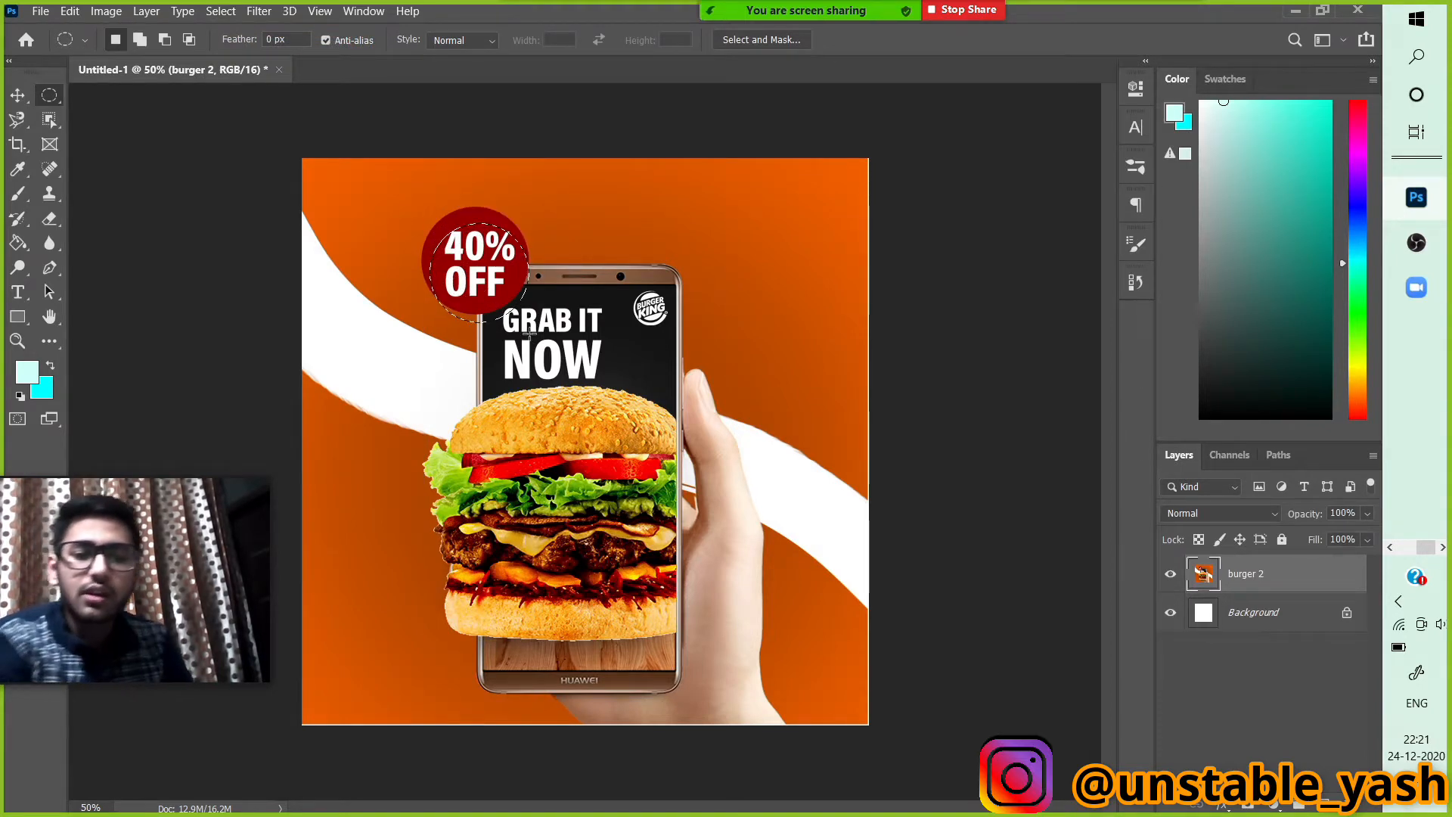
key(Delete)
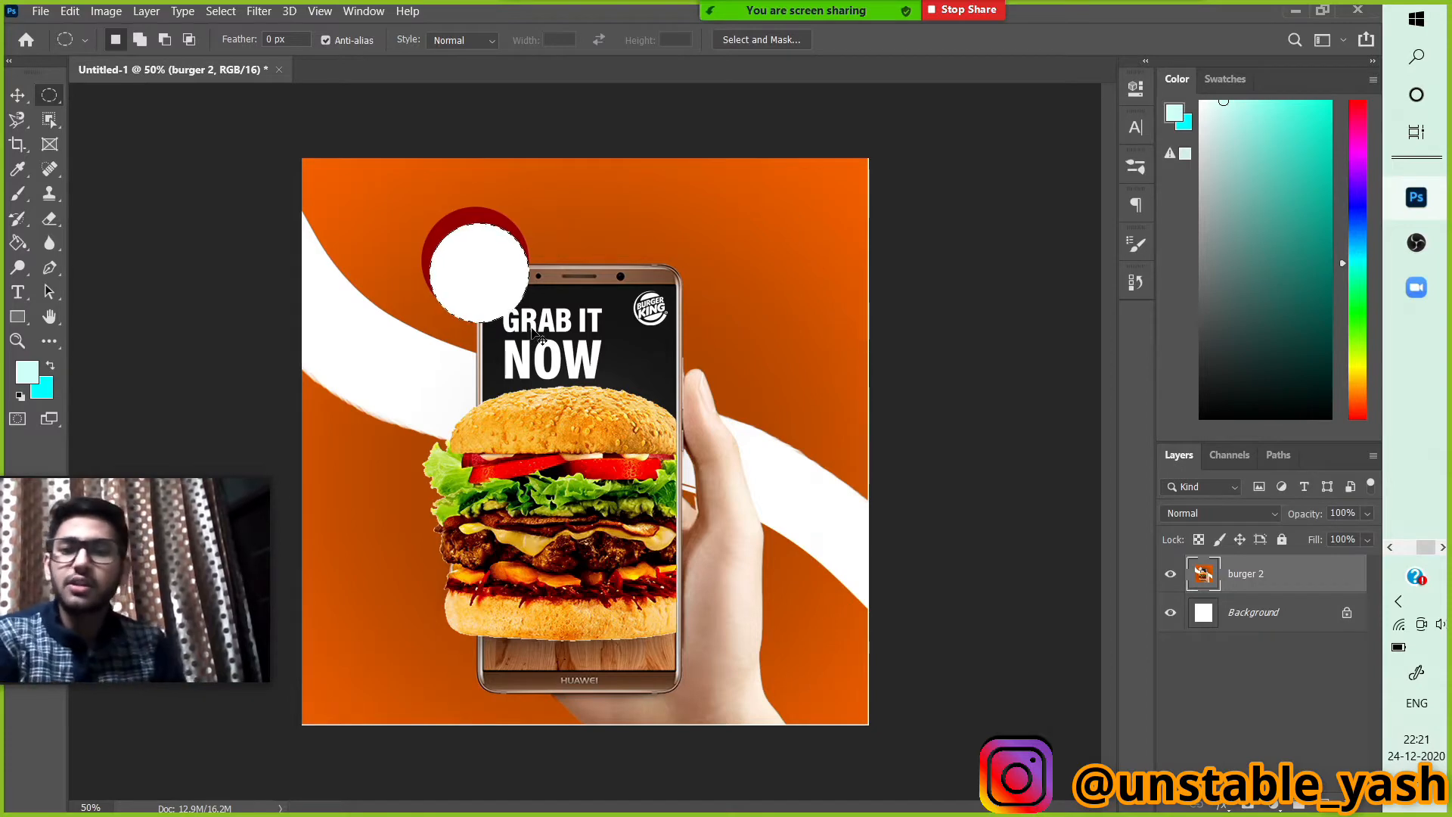
key(ctrl+z)
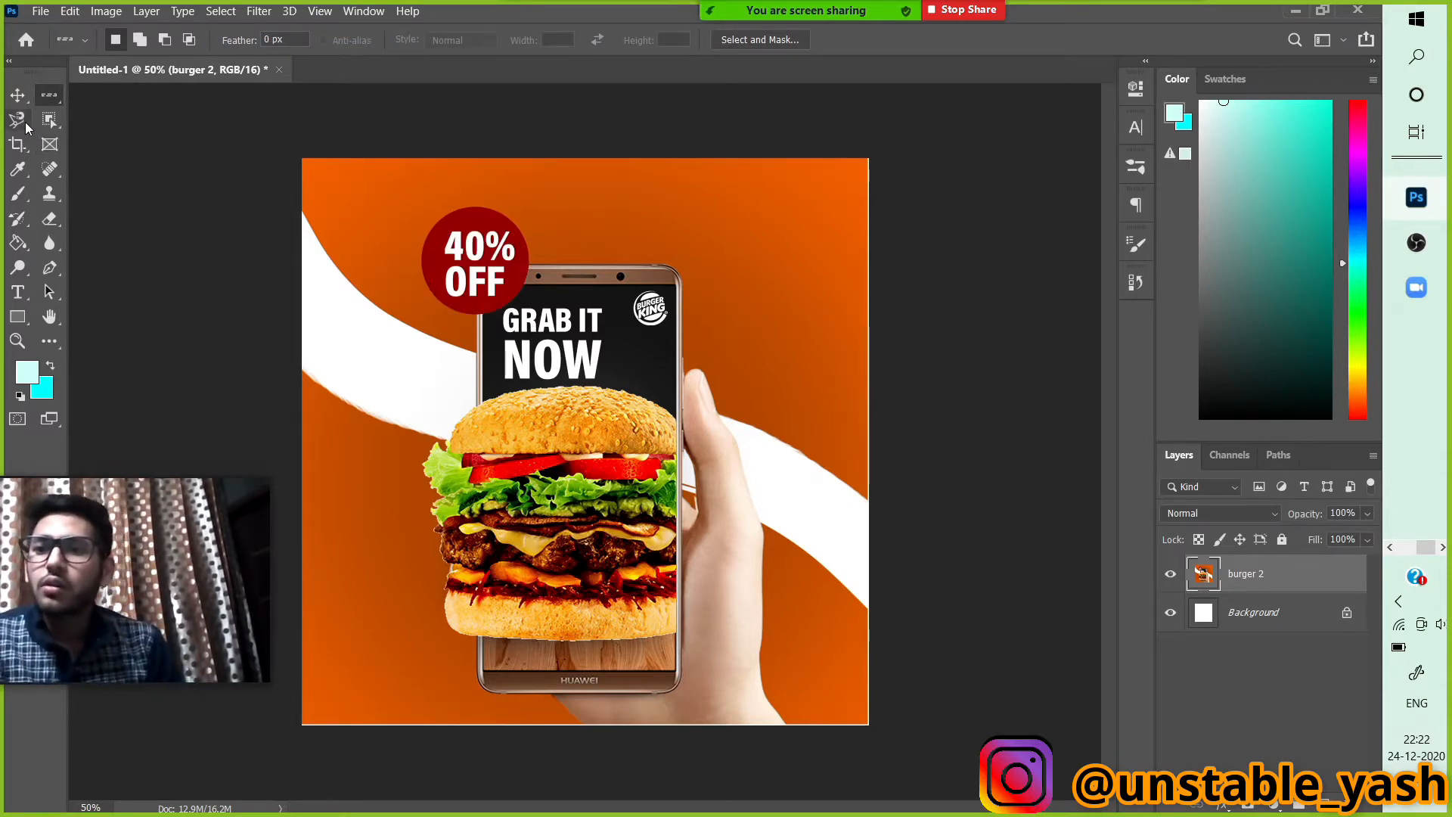
Try deleting a freehand Lasso selection drawn over the phone screen and burger, and clear the selection.
right_click(25, 126)
click(62, 119)
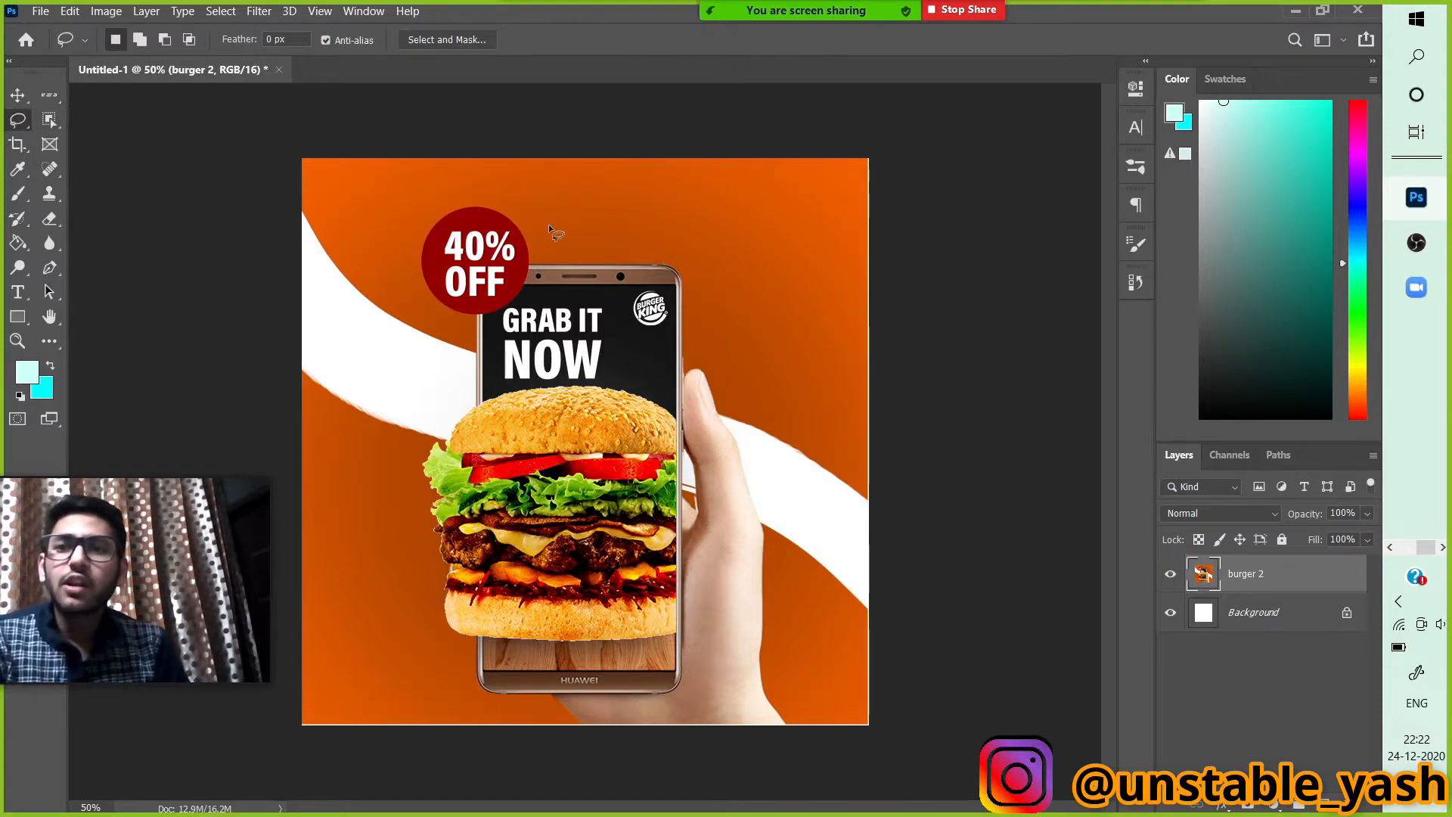
mouse_move(581, 223)
mouse_down()
mouse_move(543, 237)
mouse_move(499, 285)
mouse_move(503, 330)
mouse_move(448, 478)
mouse_move(599, 556)
mouse_move(613, 362)
mouse_up()
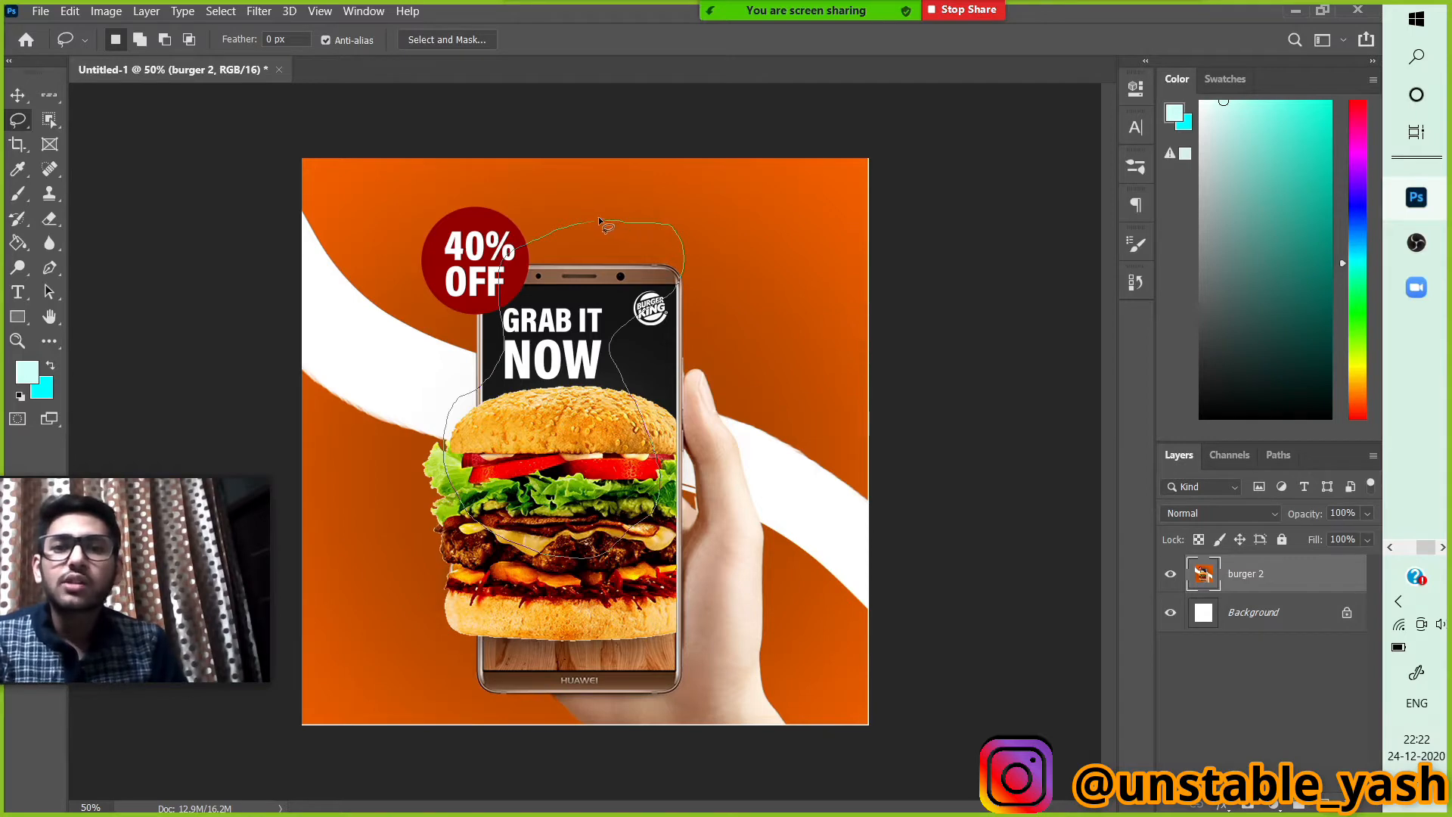
drag(586, 226, 588, 223)
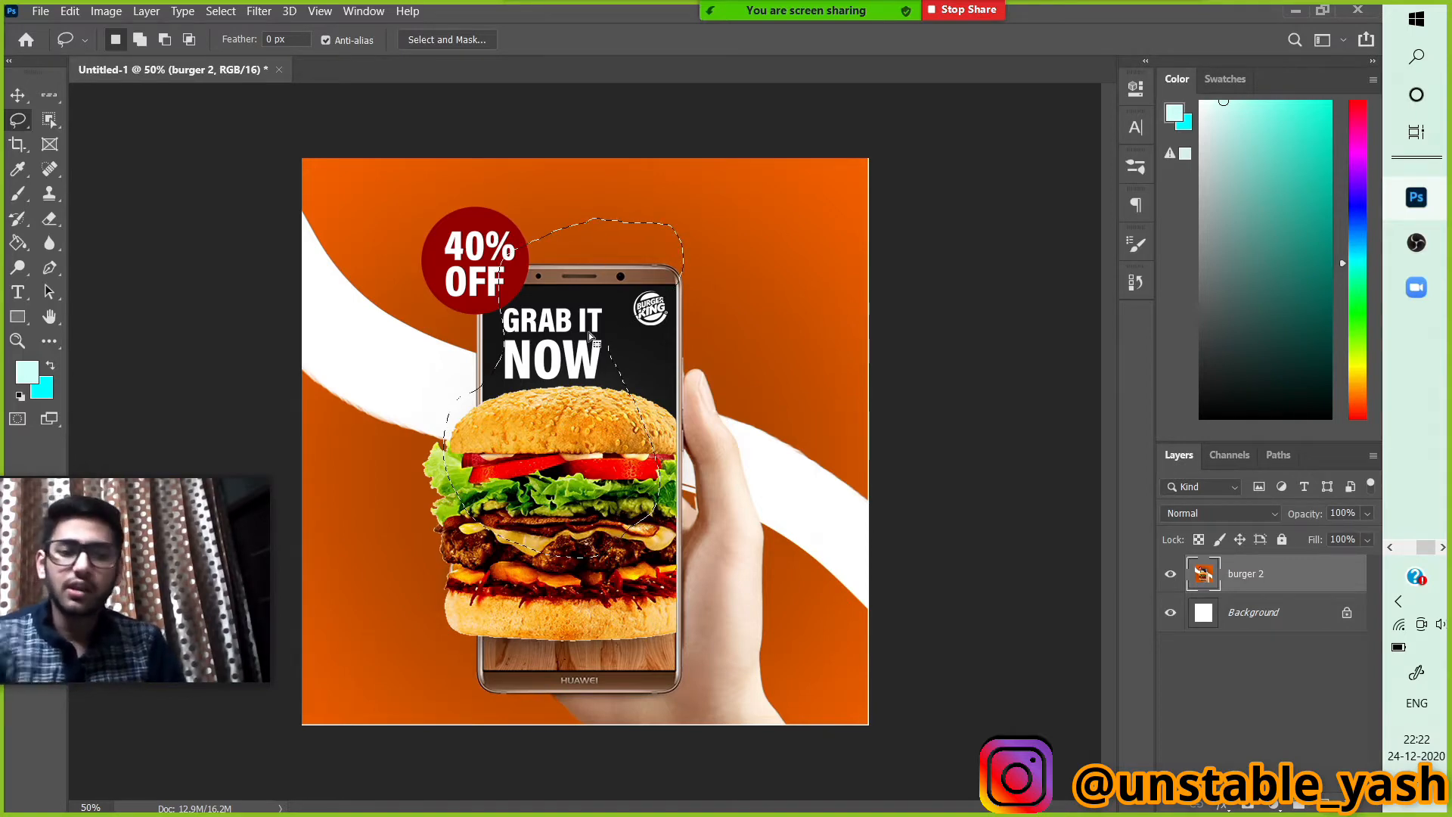
key(Delete)
key(ctrl+z)
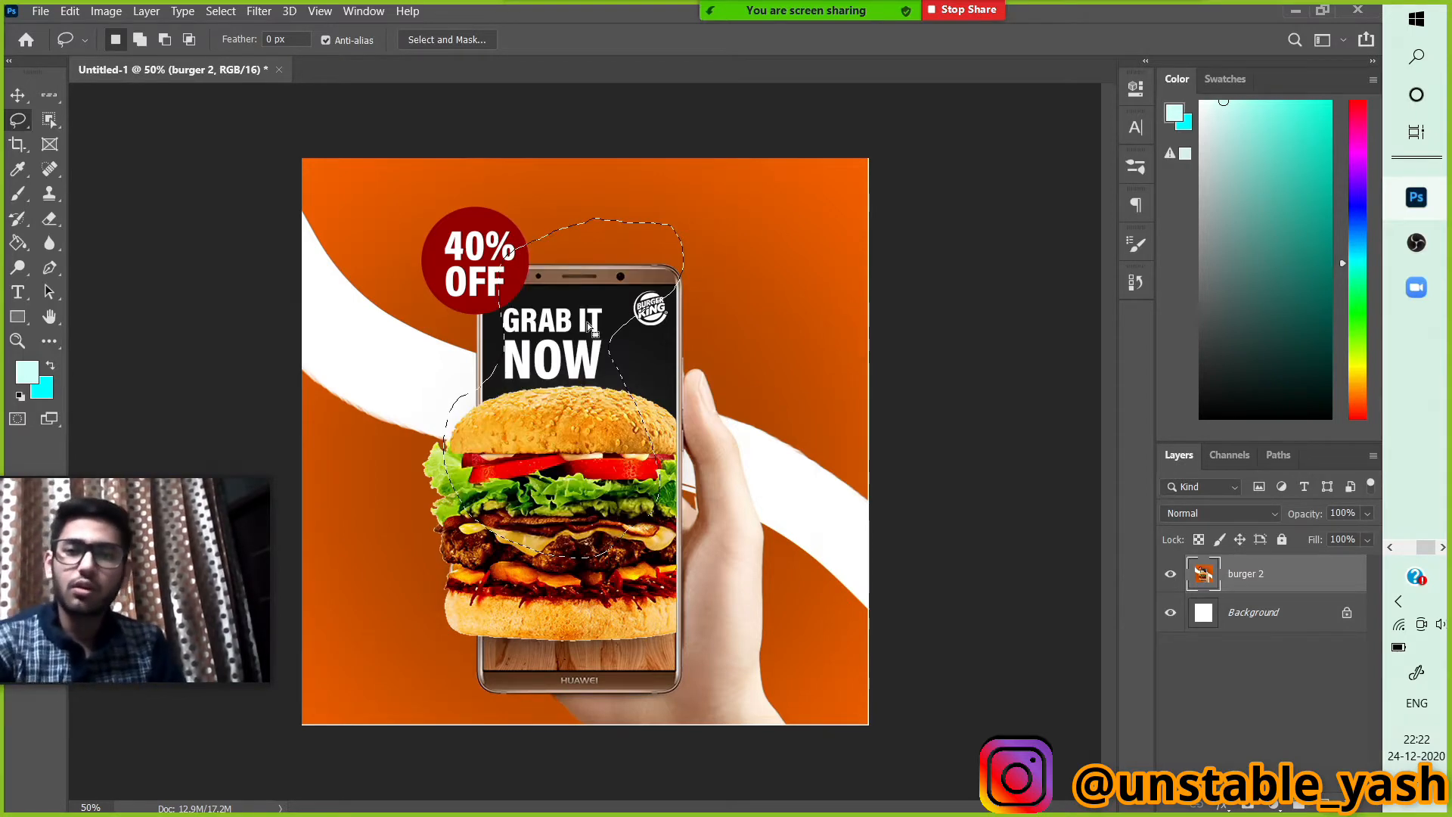
click(214, 12)
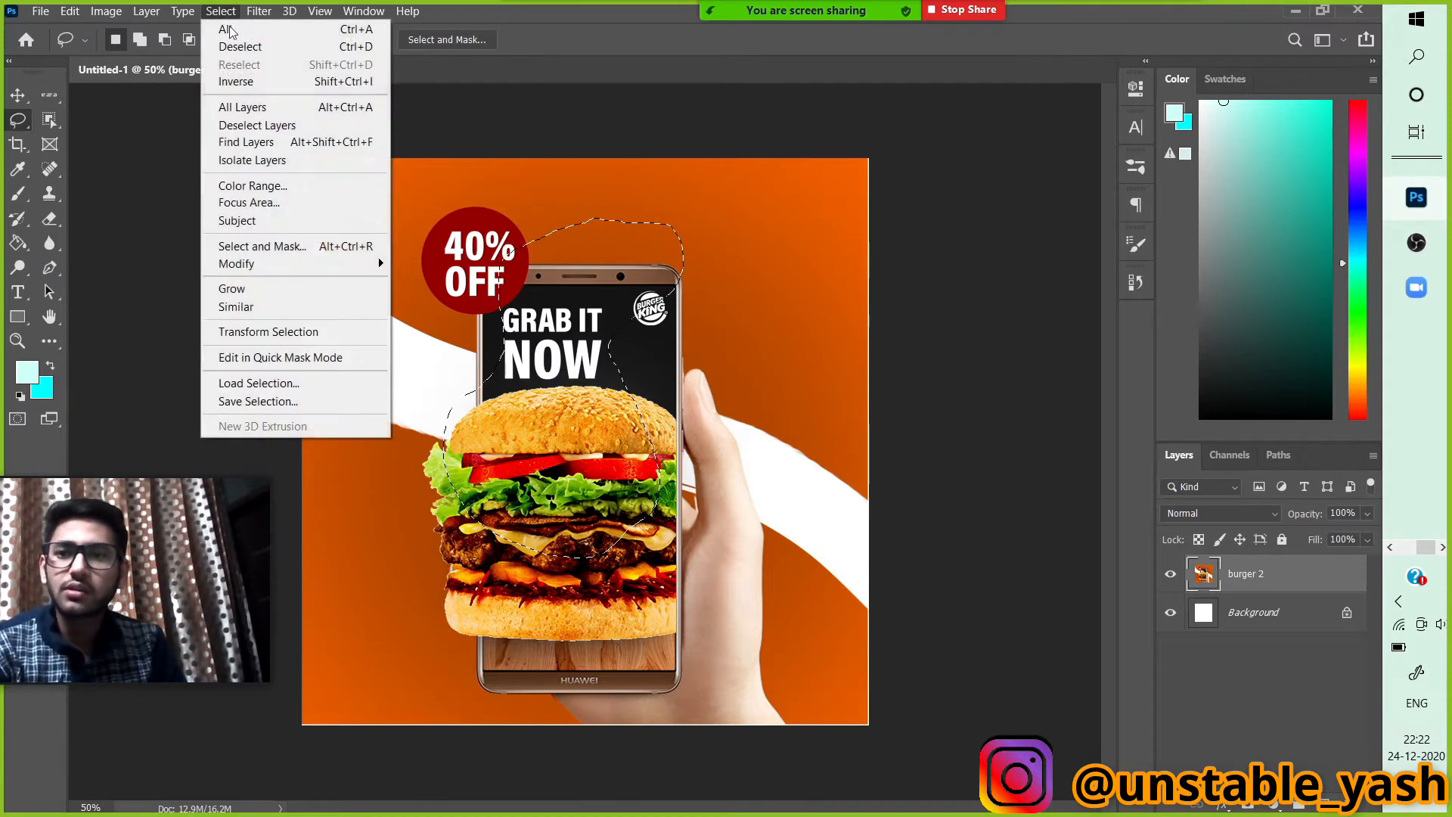
click(241, 47)
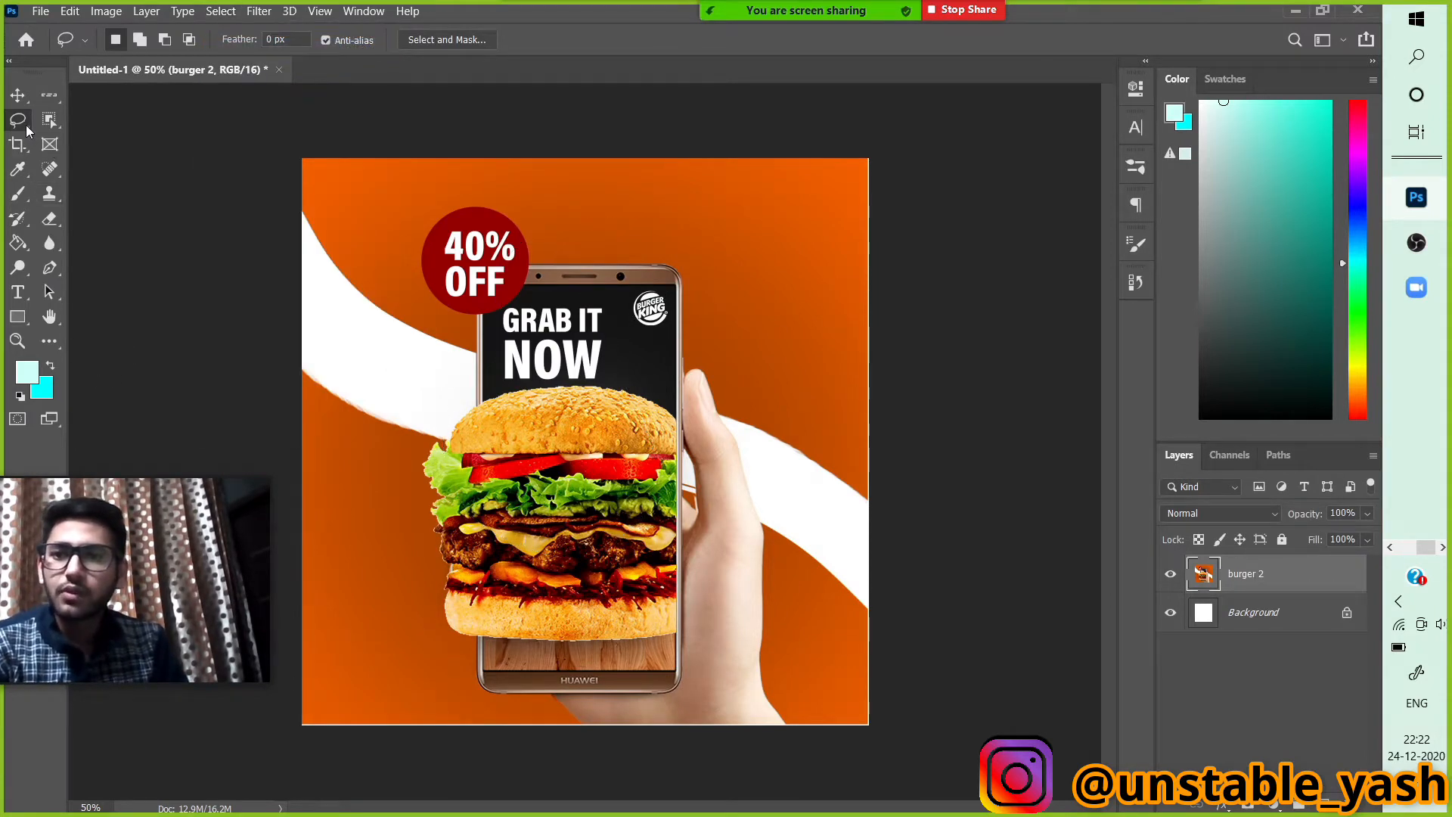
Draw a triangular Polygonal Lasso selection across the badge, phone and burger, and deselect it.
right_click(19, 121)
click(114, 138)
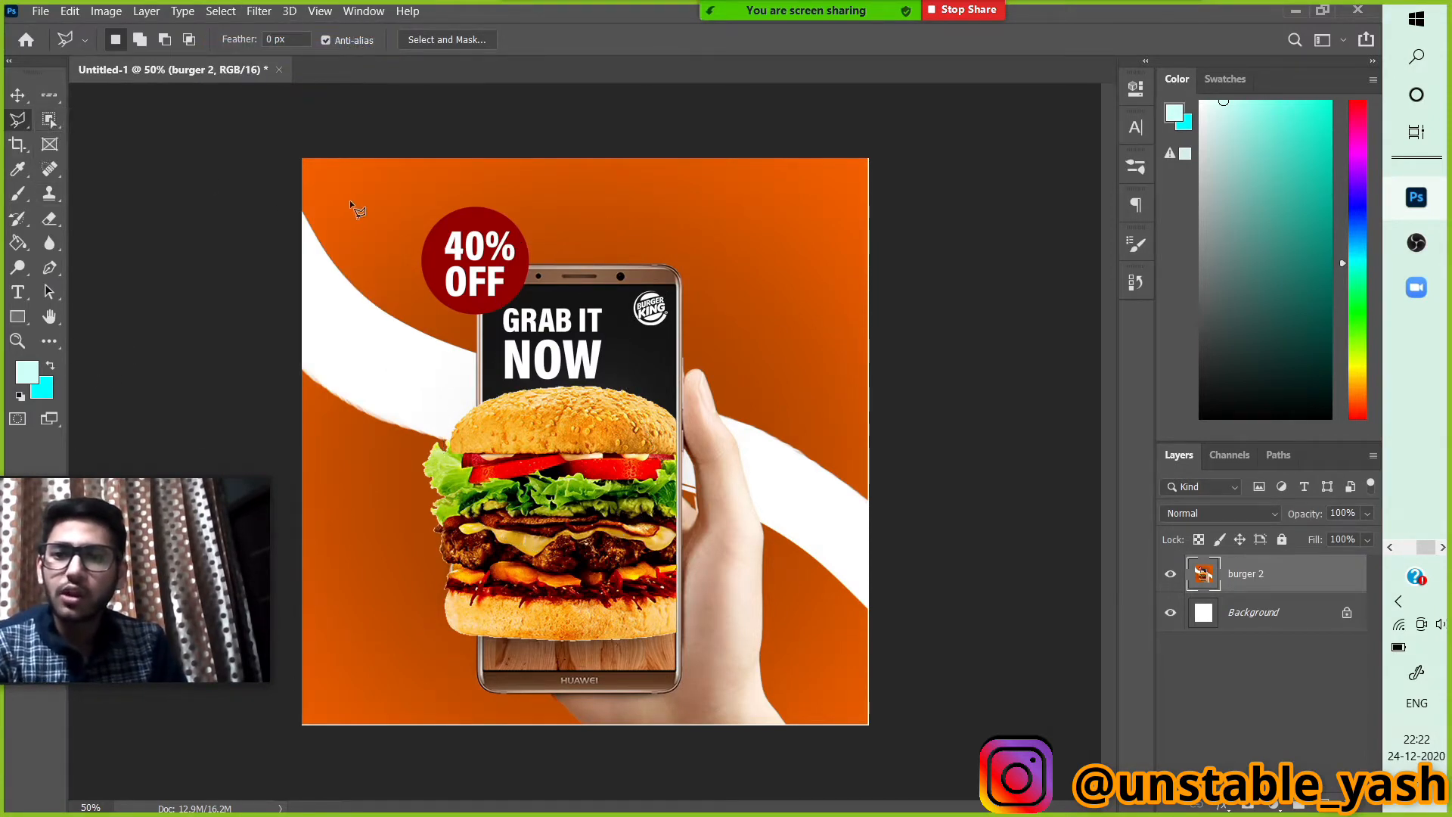
click(351, 201)
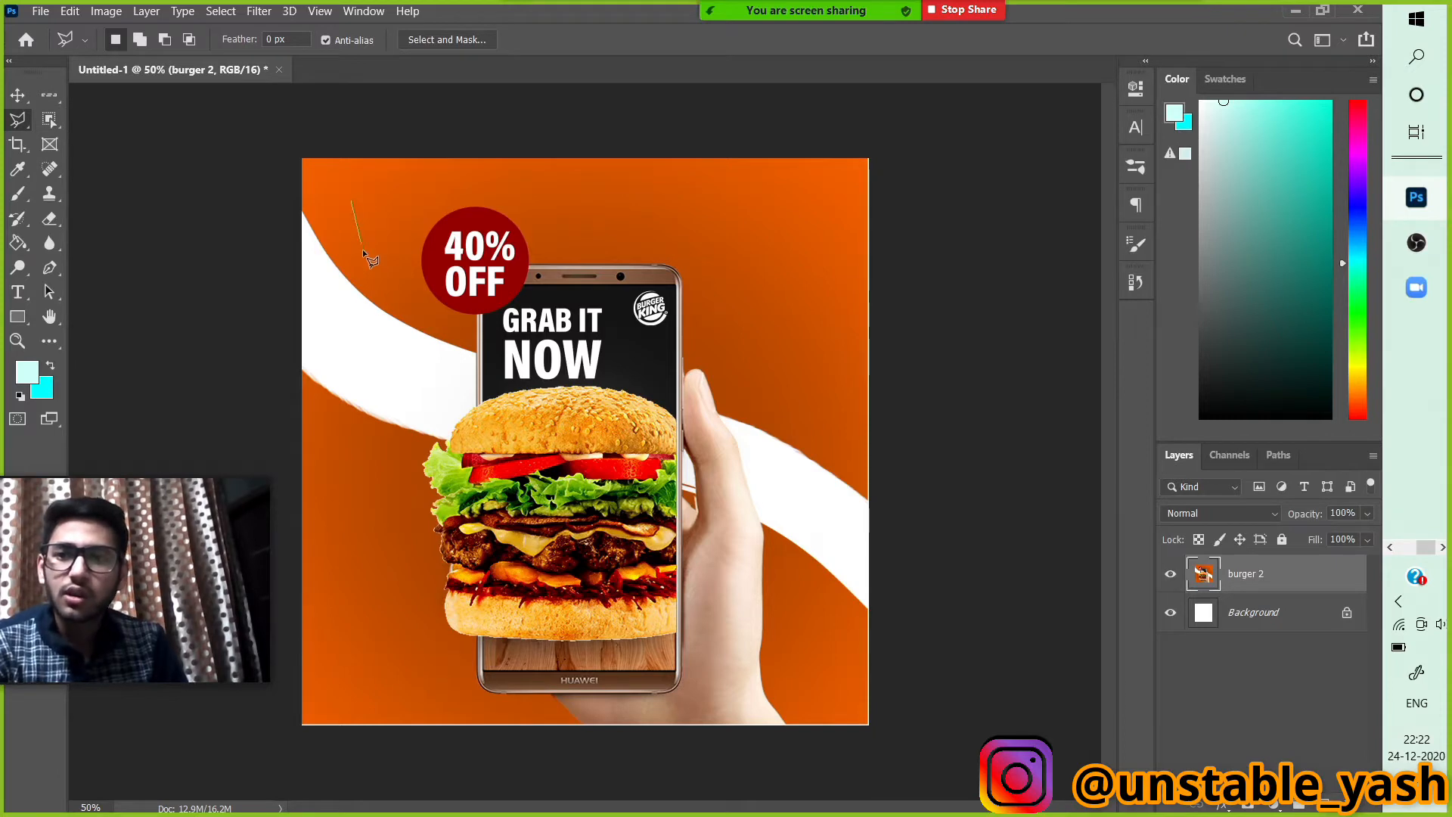
click(403, 523)
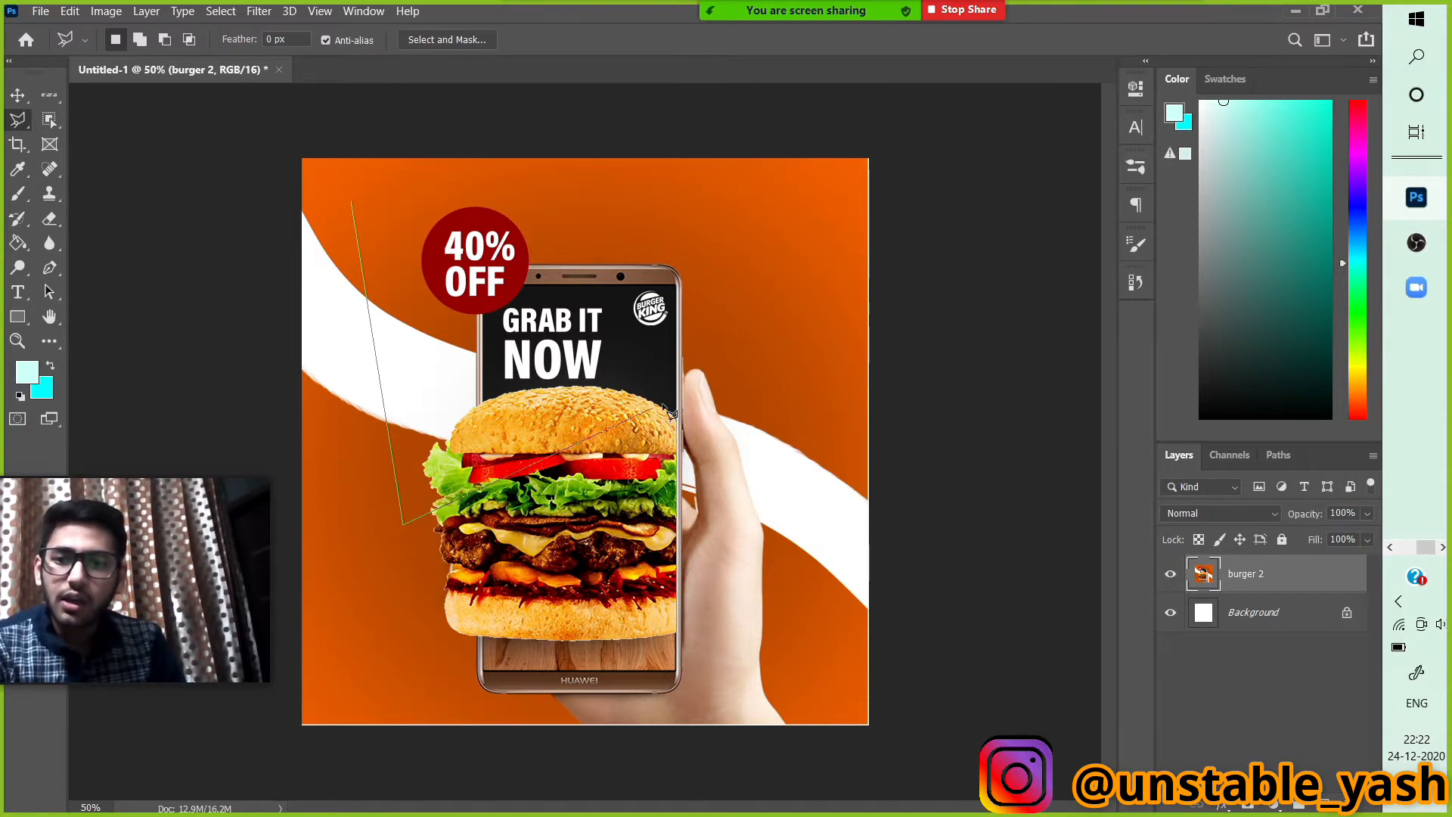
click(756, 311)
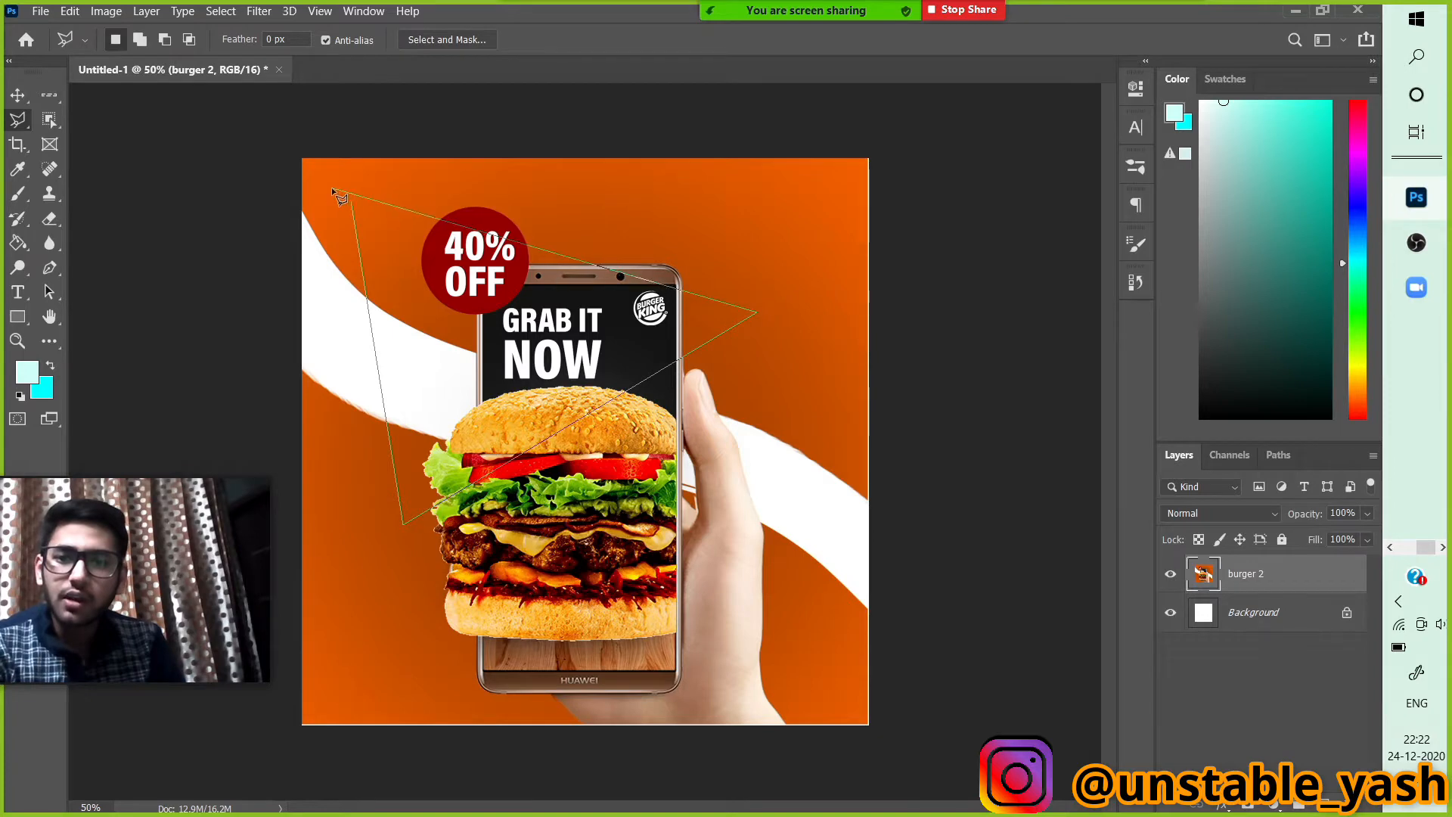
click(352, 201)
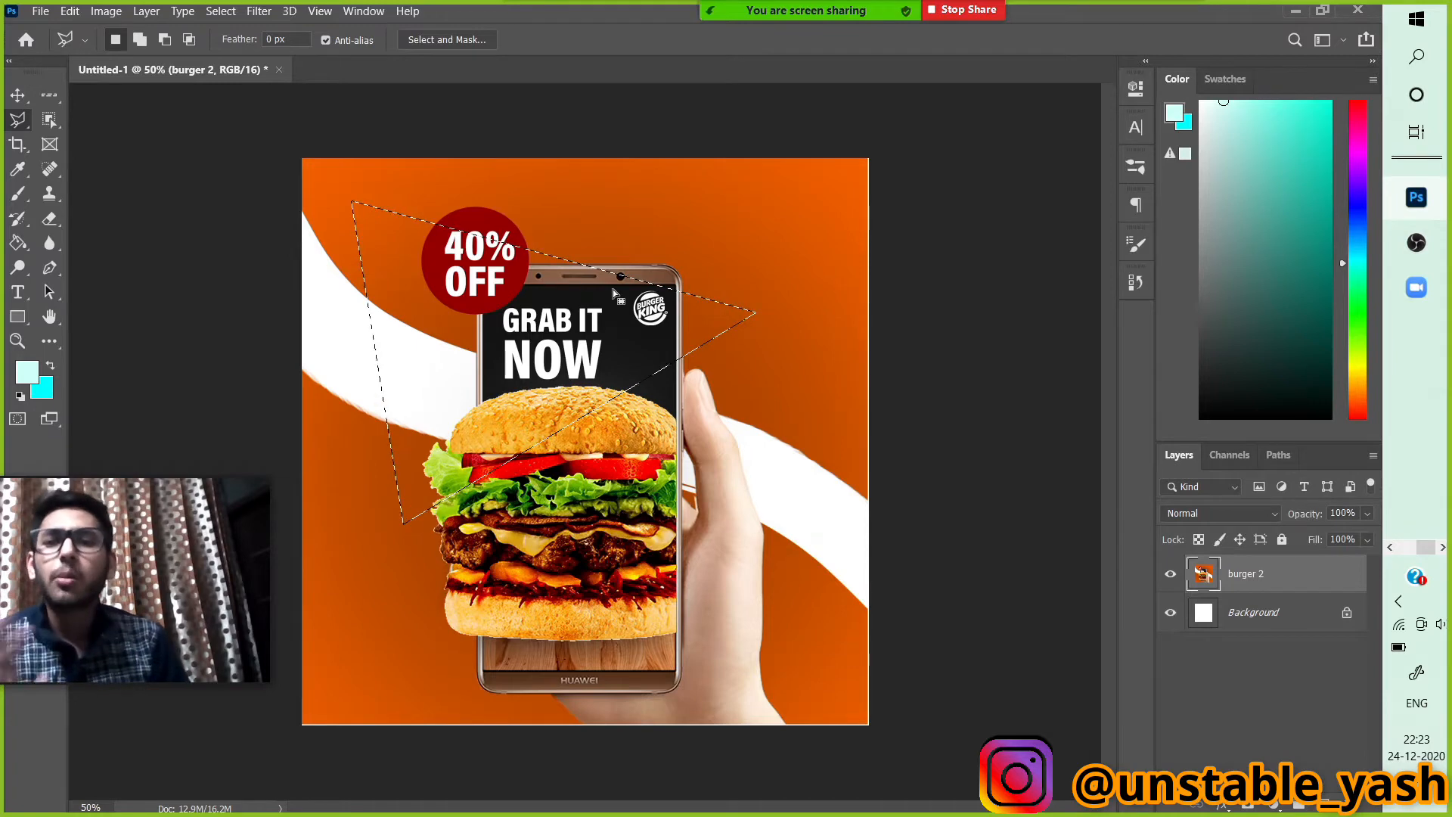
click(221, 11)
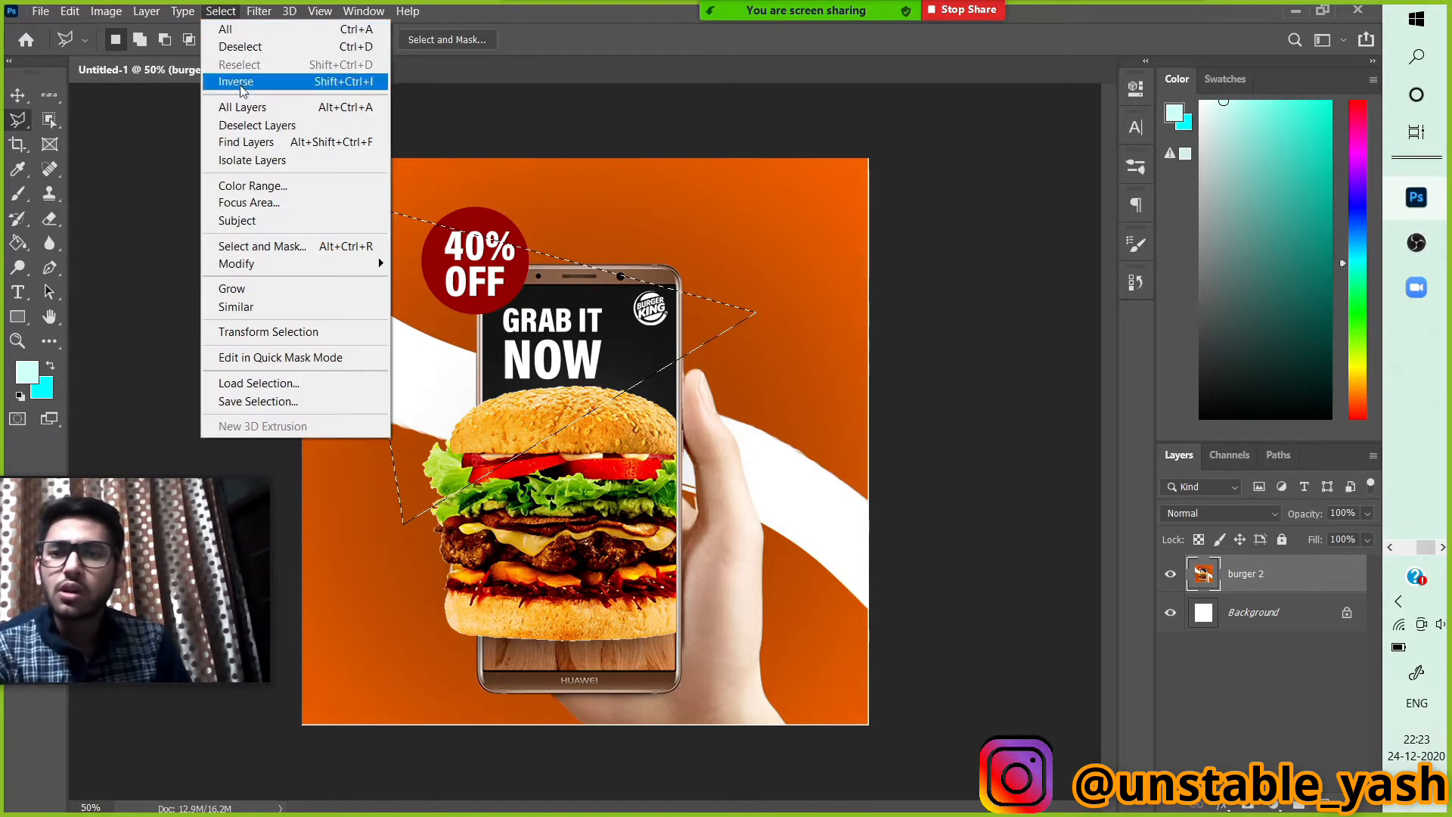
click(252, 48)
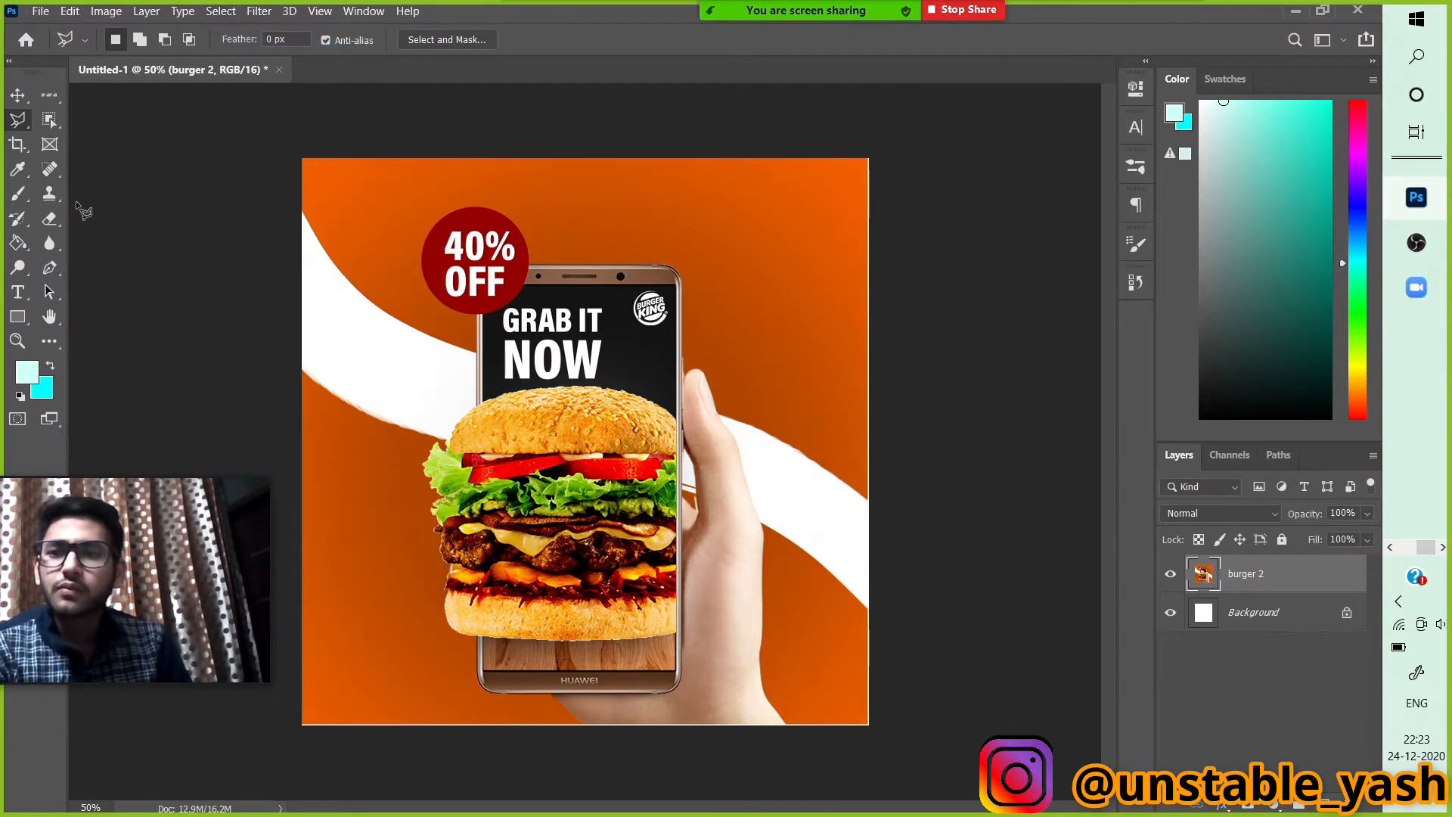
Trace around the circular 40% OFF badge with the Magnetic Lasso and close the outline into a selection.
right_click(23, 125)
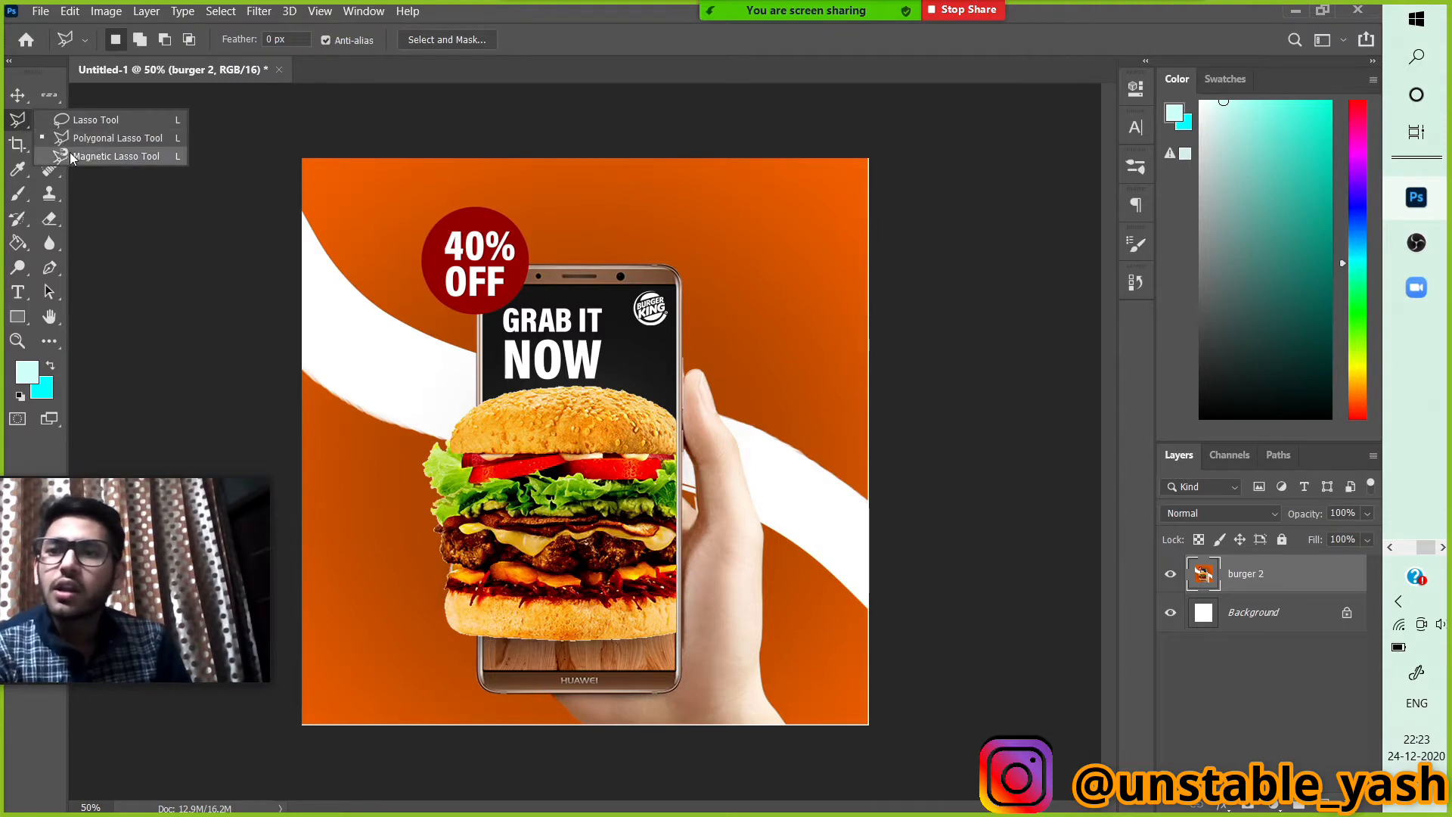
click(70, 154)
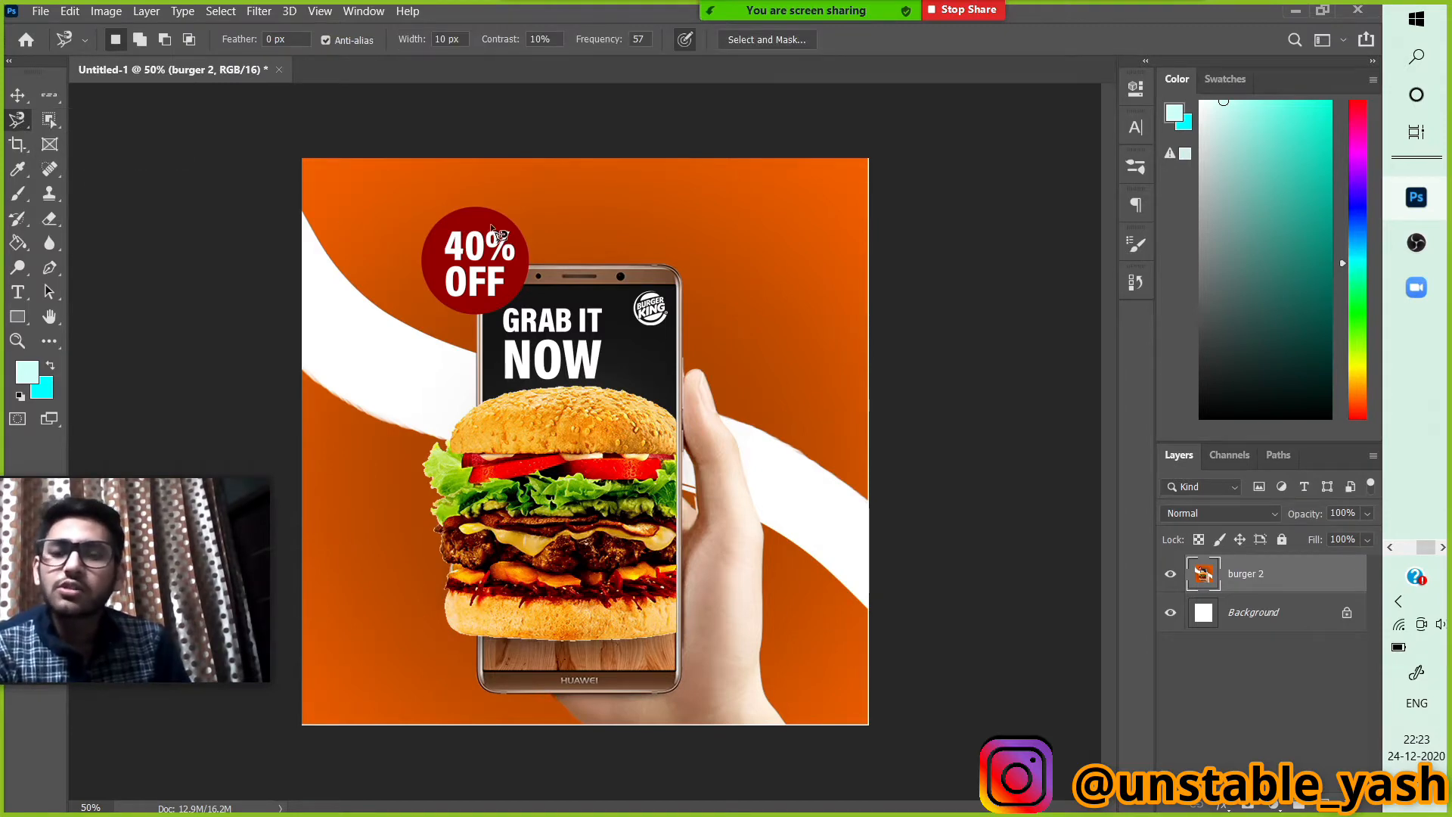
key(ctrl+plus)
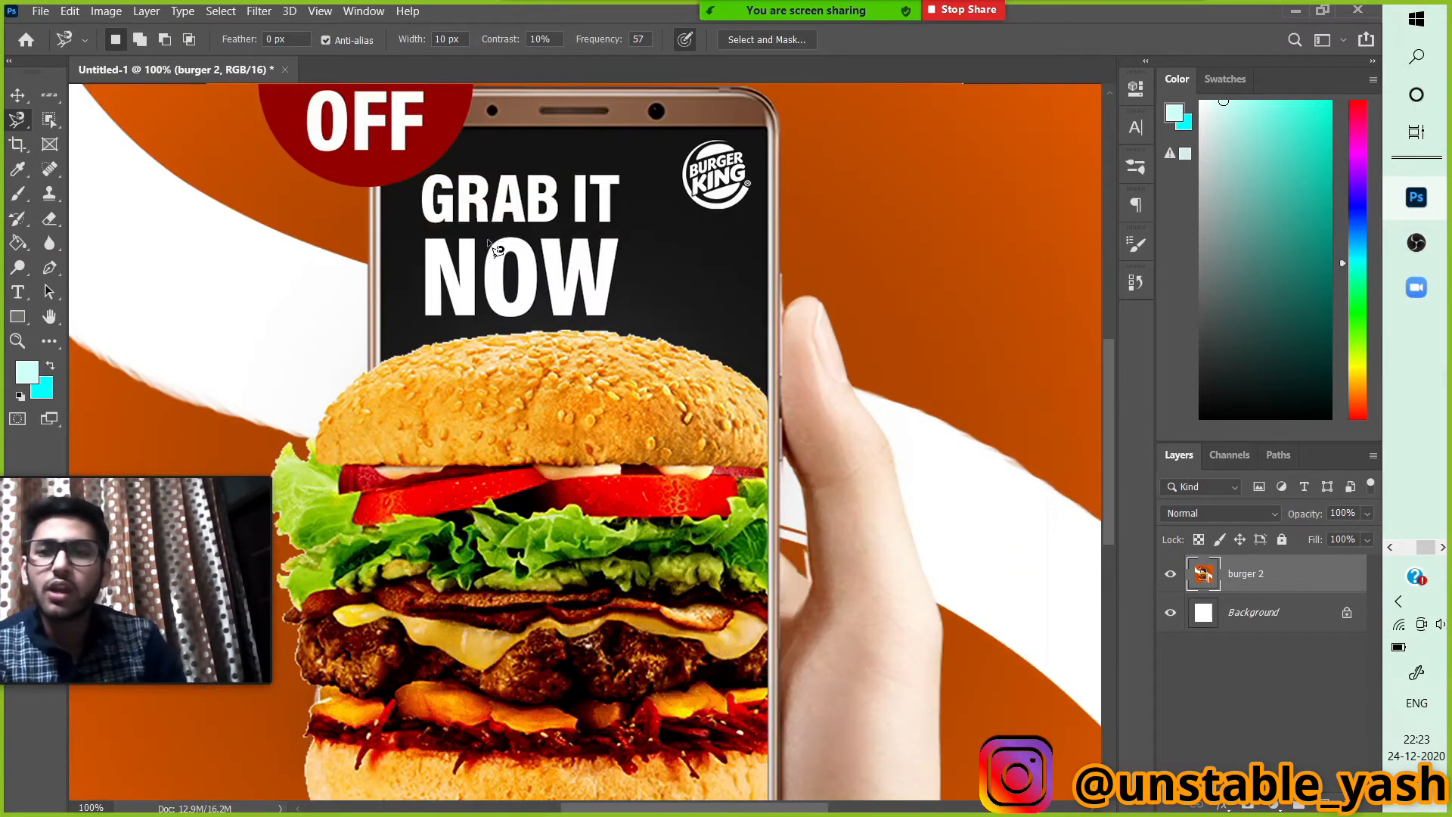
scroll(495, 249, up, 5)
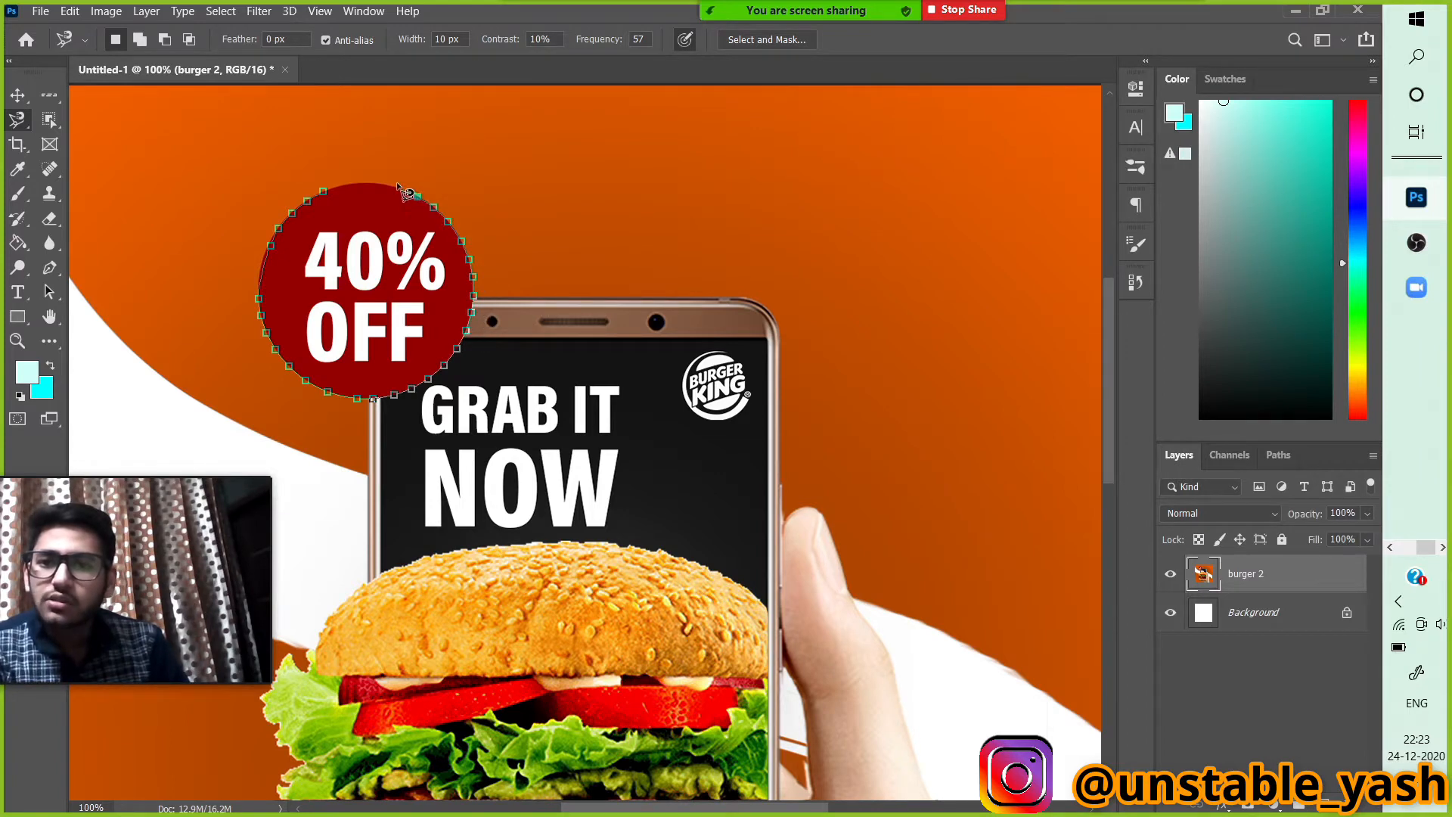
click(323, 193)
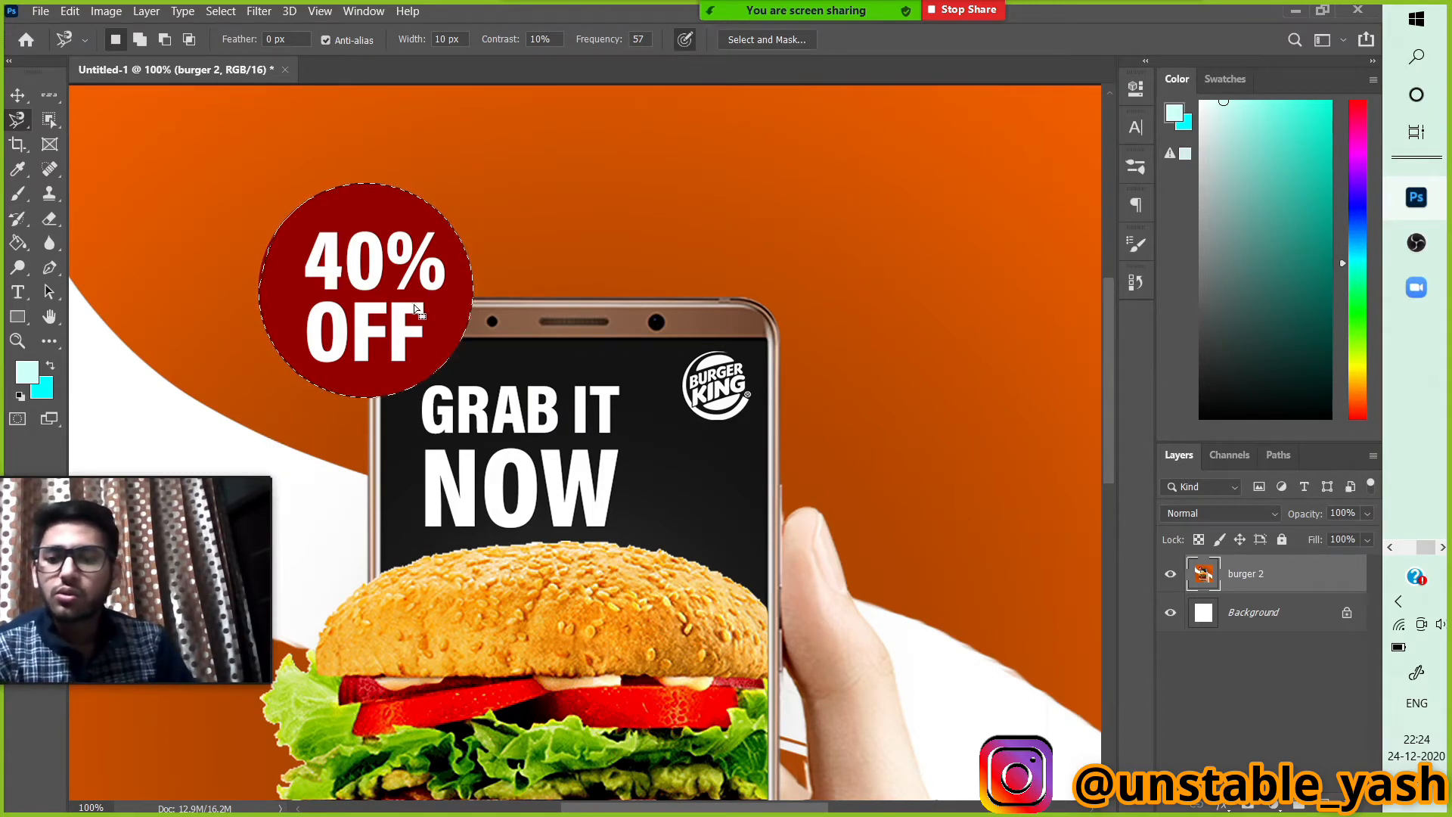
Try deleting the selected 40% OFF badge, undo the deletion, and clear the selection.
key(Delete)
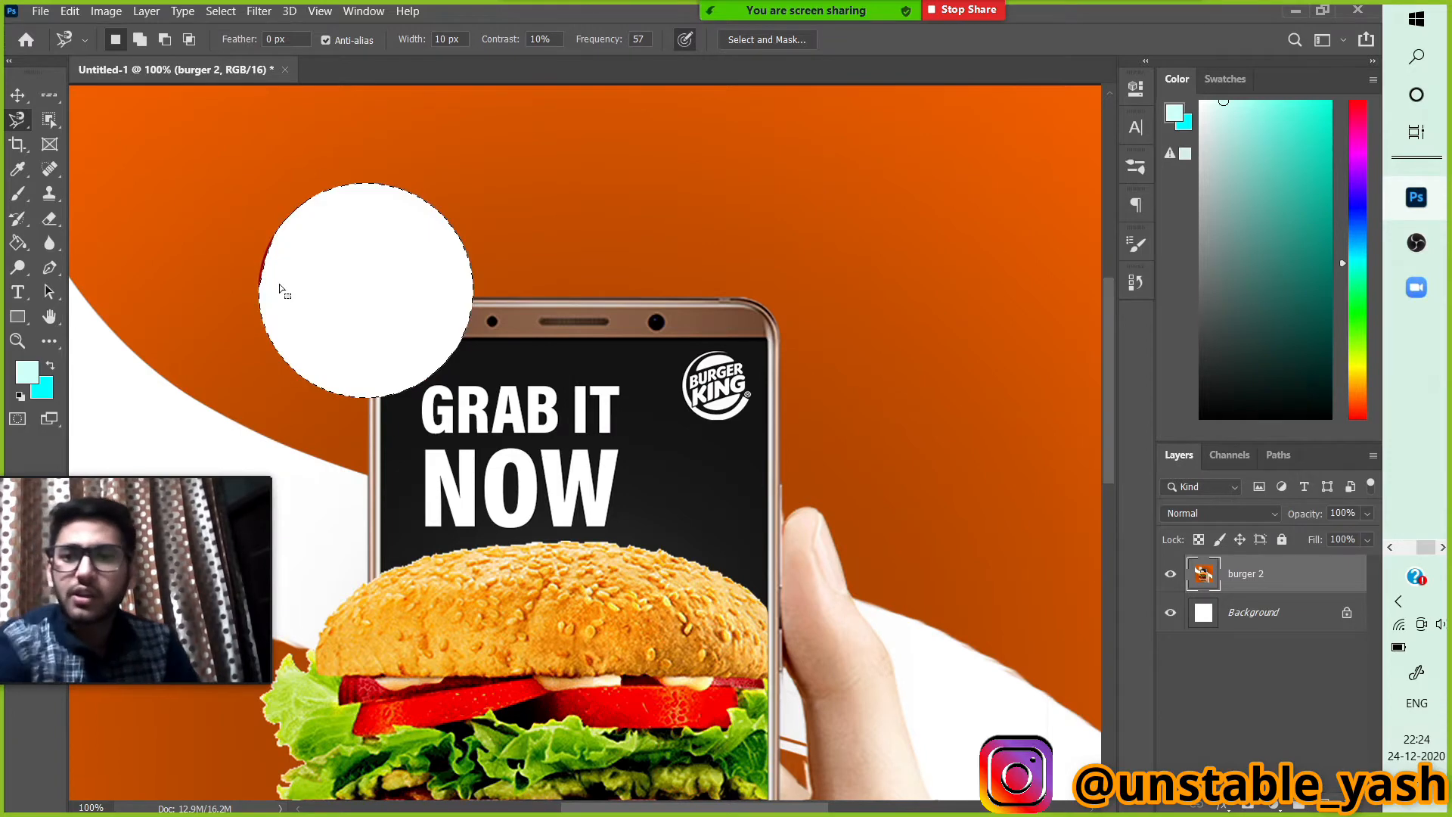
key(ctrl+z)
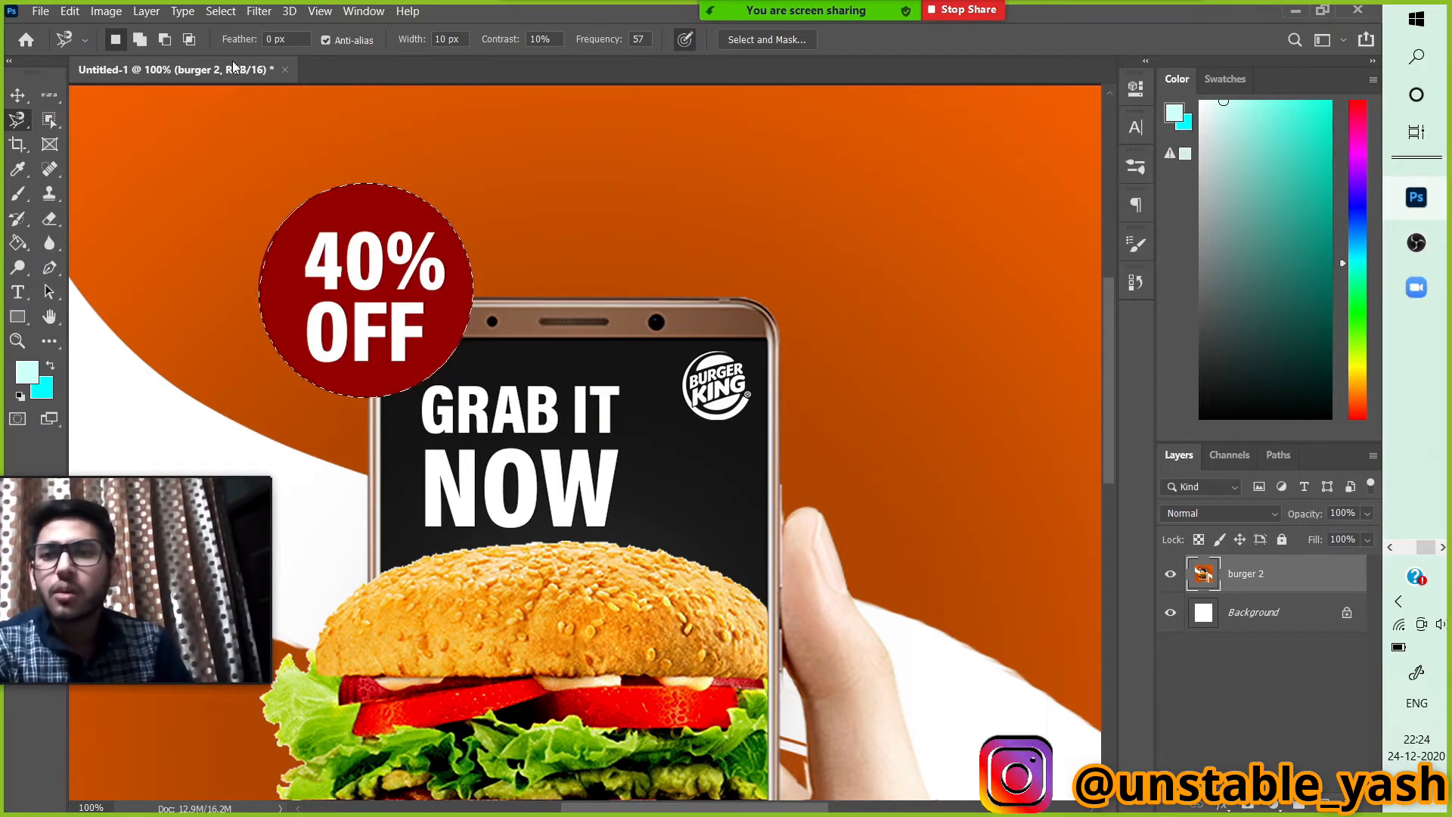
click(221, 10)
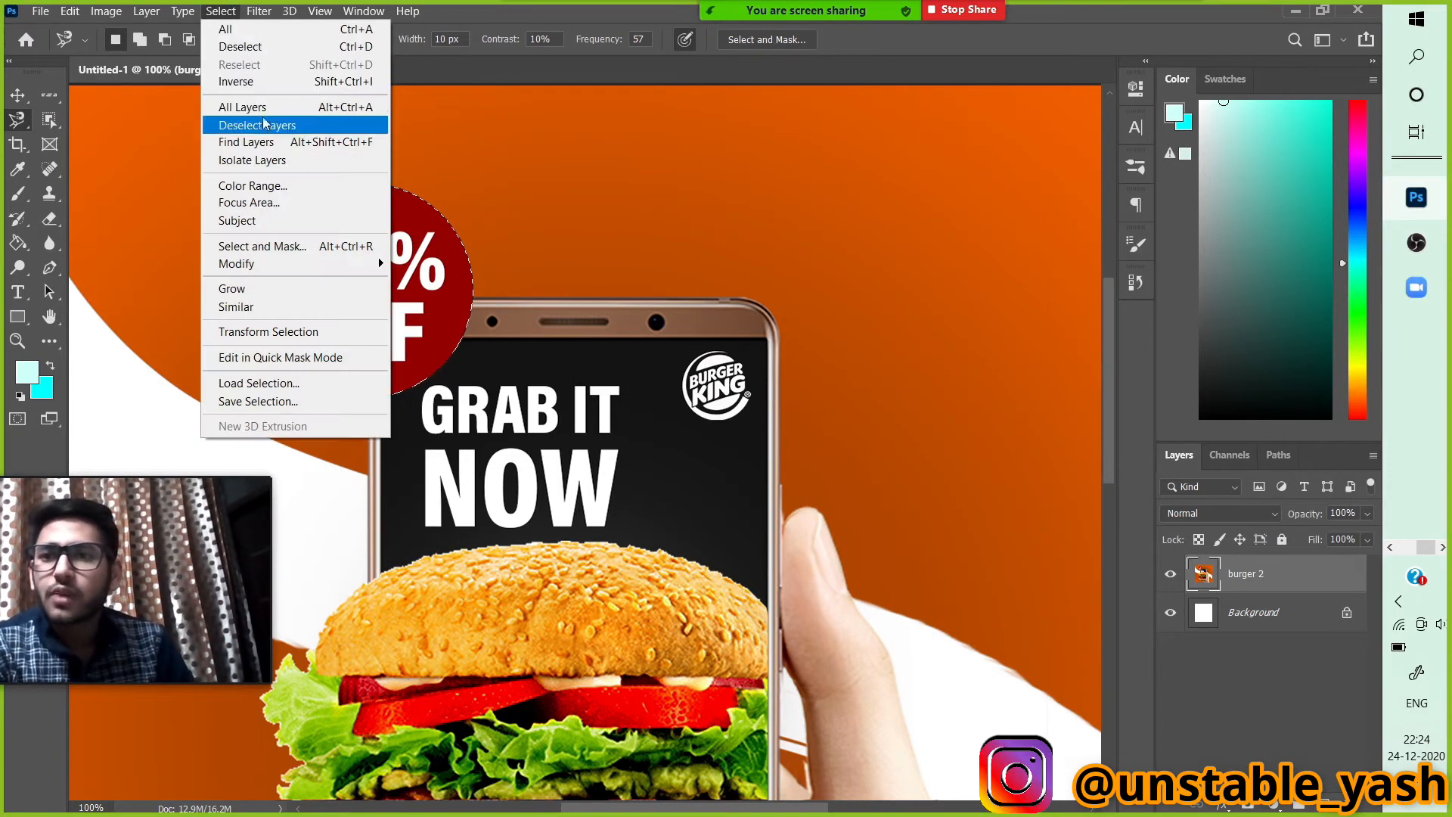
click(262, 49)
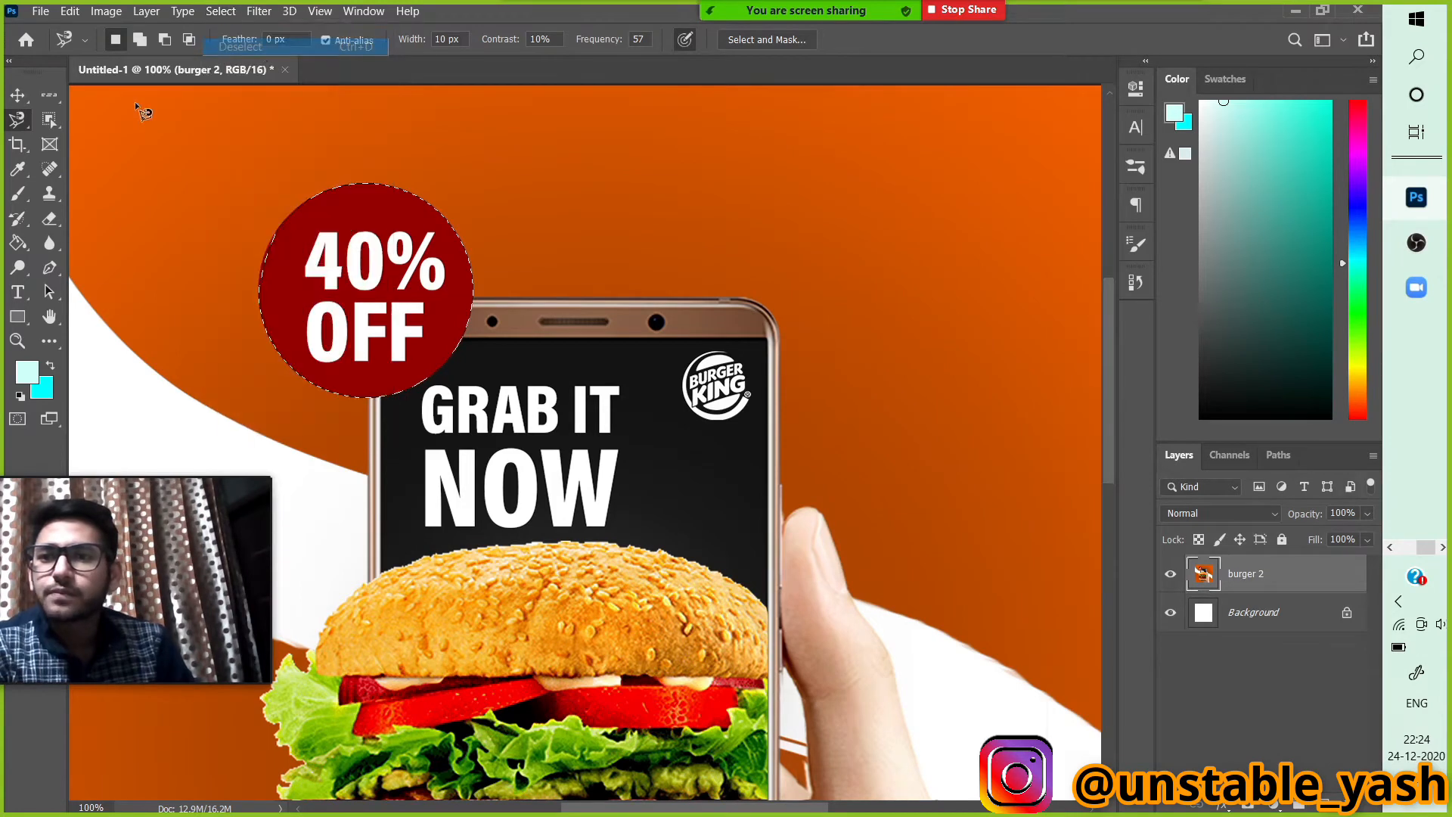
right_click(19, 131)
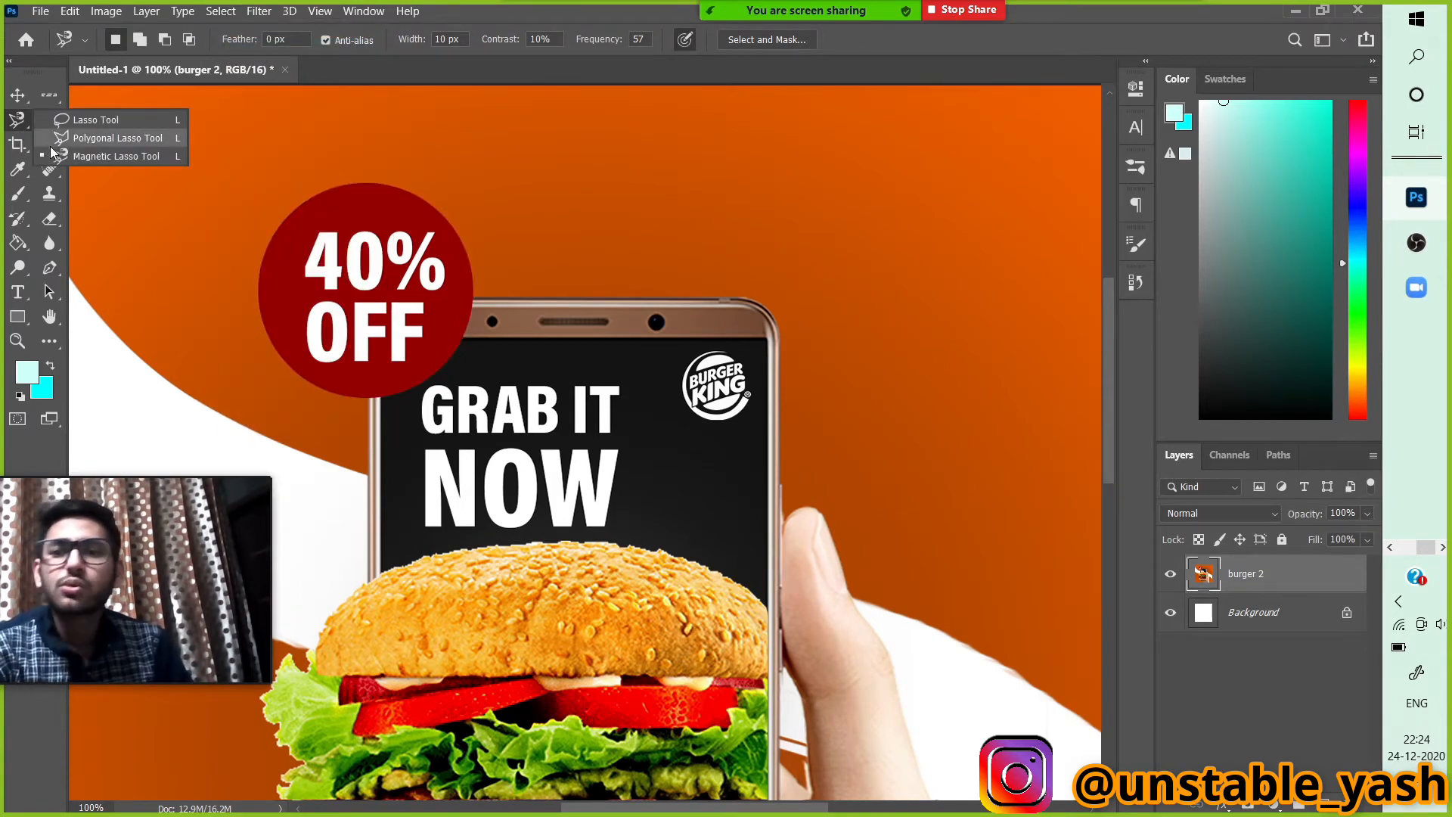
click(27, 124)
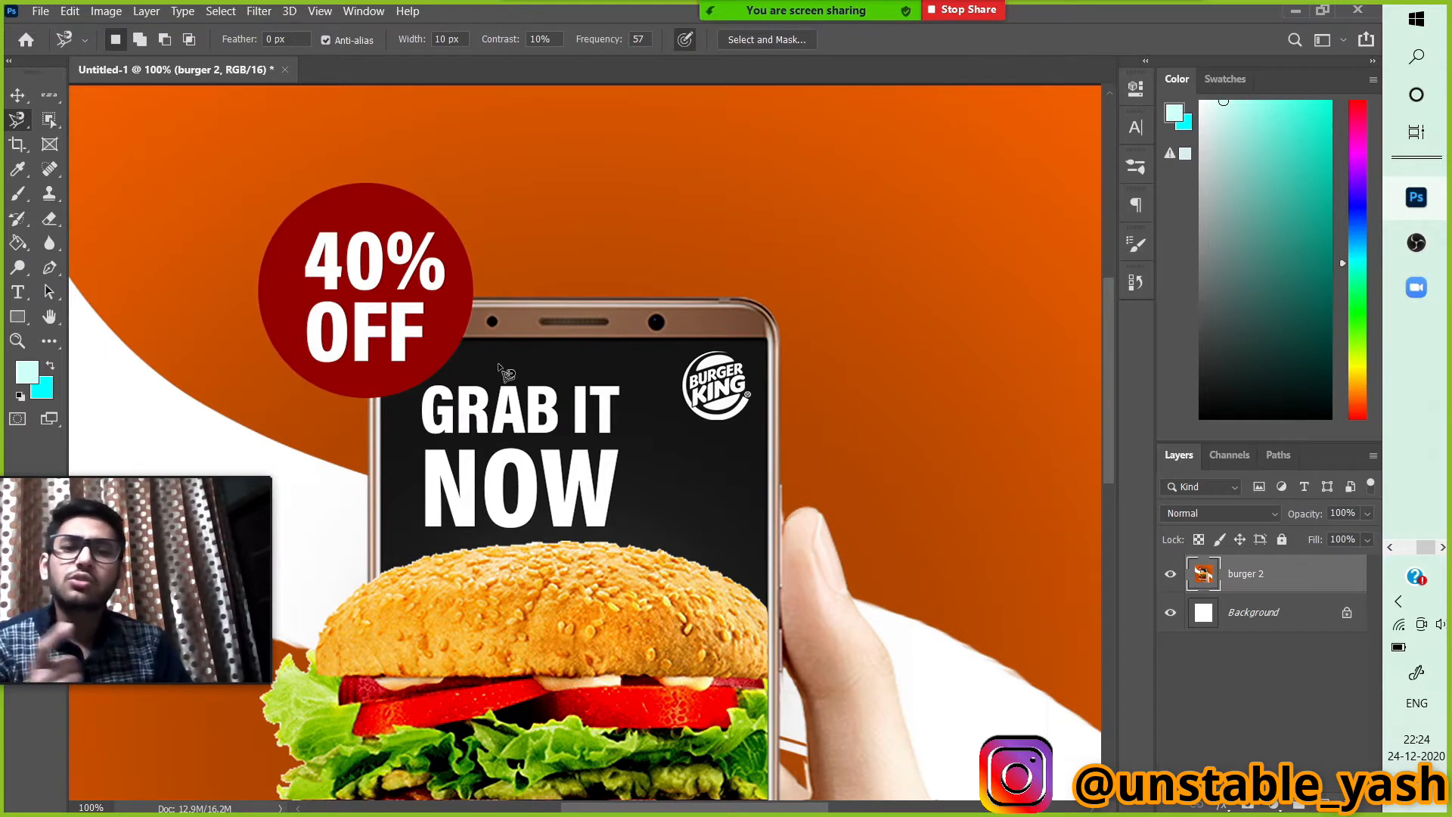
Draw a Pen tool path along the phone's top edge, around its rounded corner and down the side to the thumb.
scroll(60, 266, down, 1)
click(58, 262)
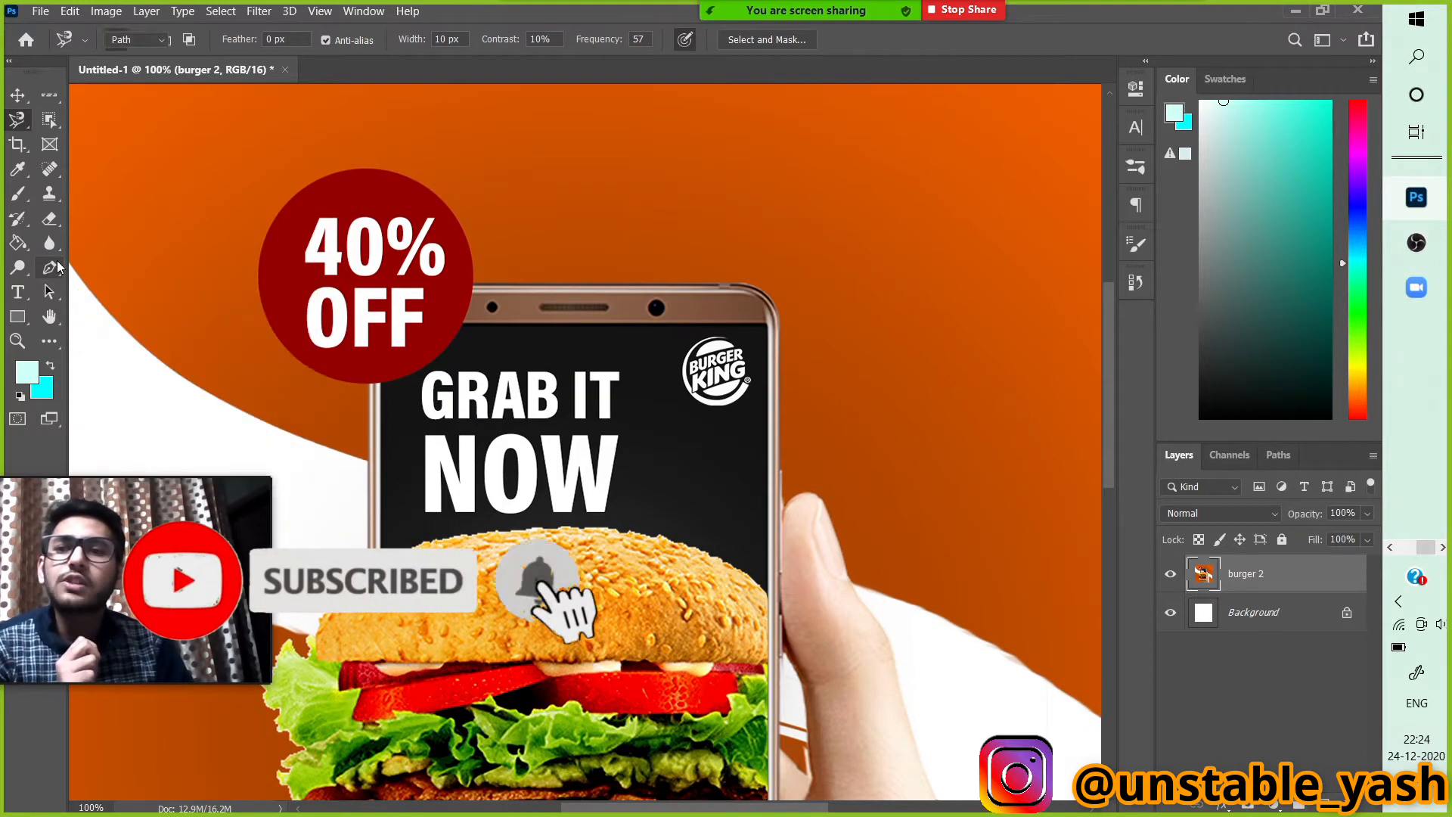
right_click(58, 263)
click(98, 266)
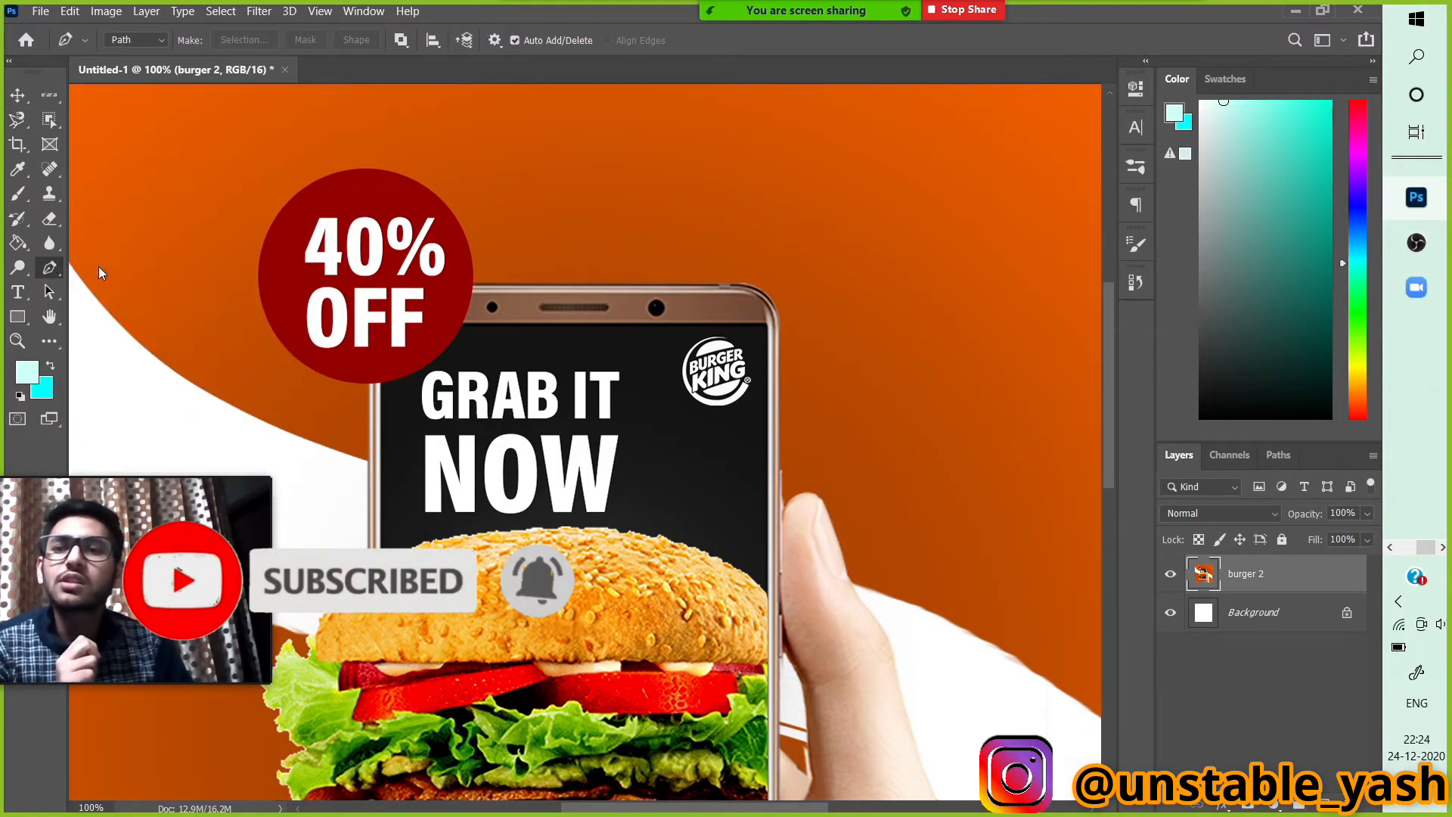
scroll(474, 333, down, 2)
scroll(474, 332, down, 5)
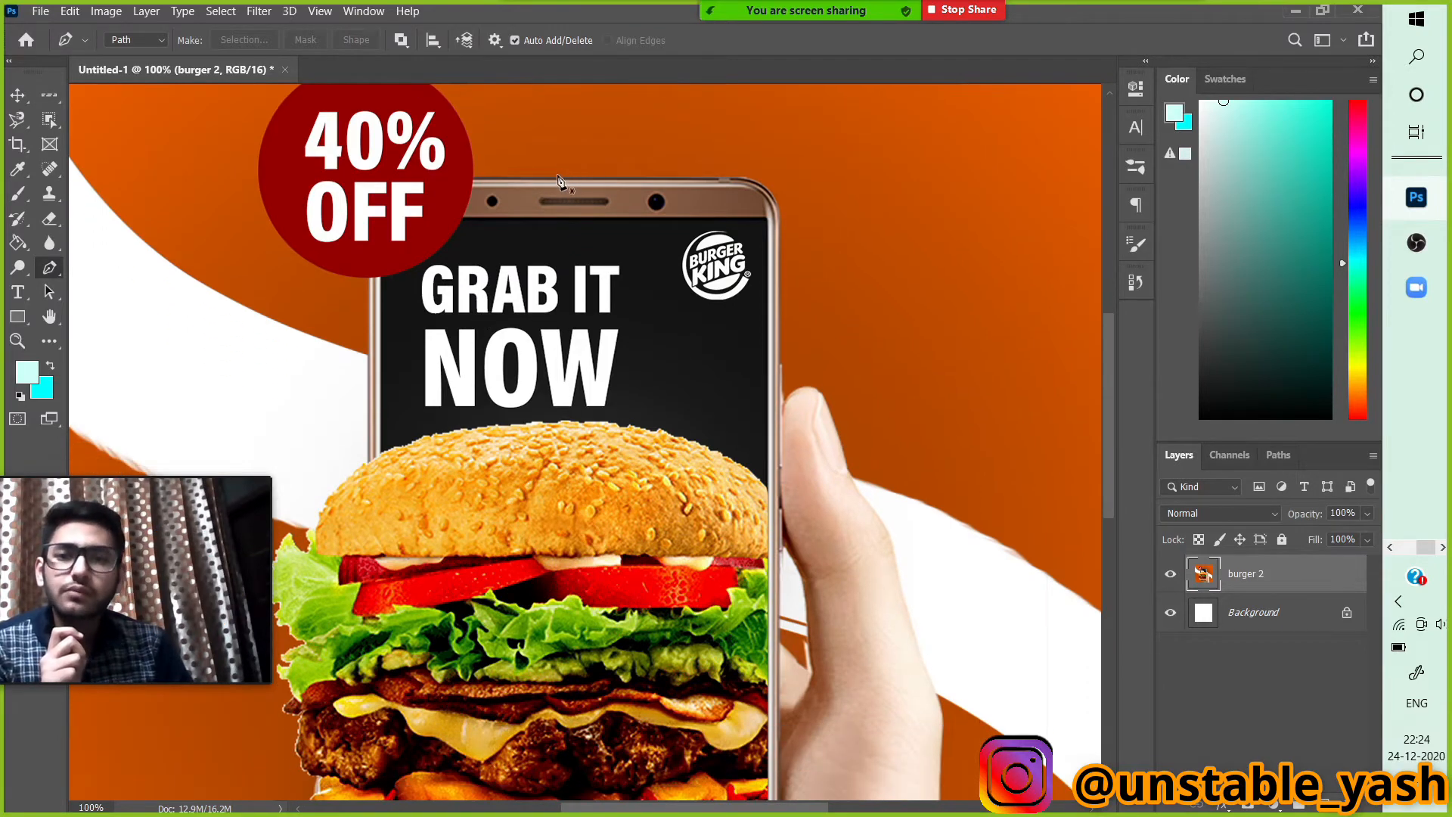
click(557, 179)
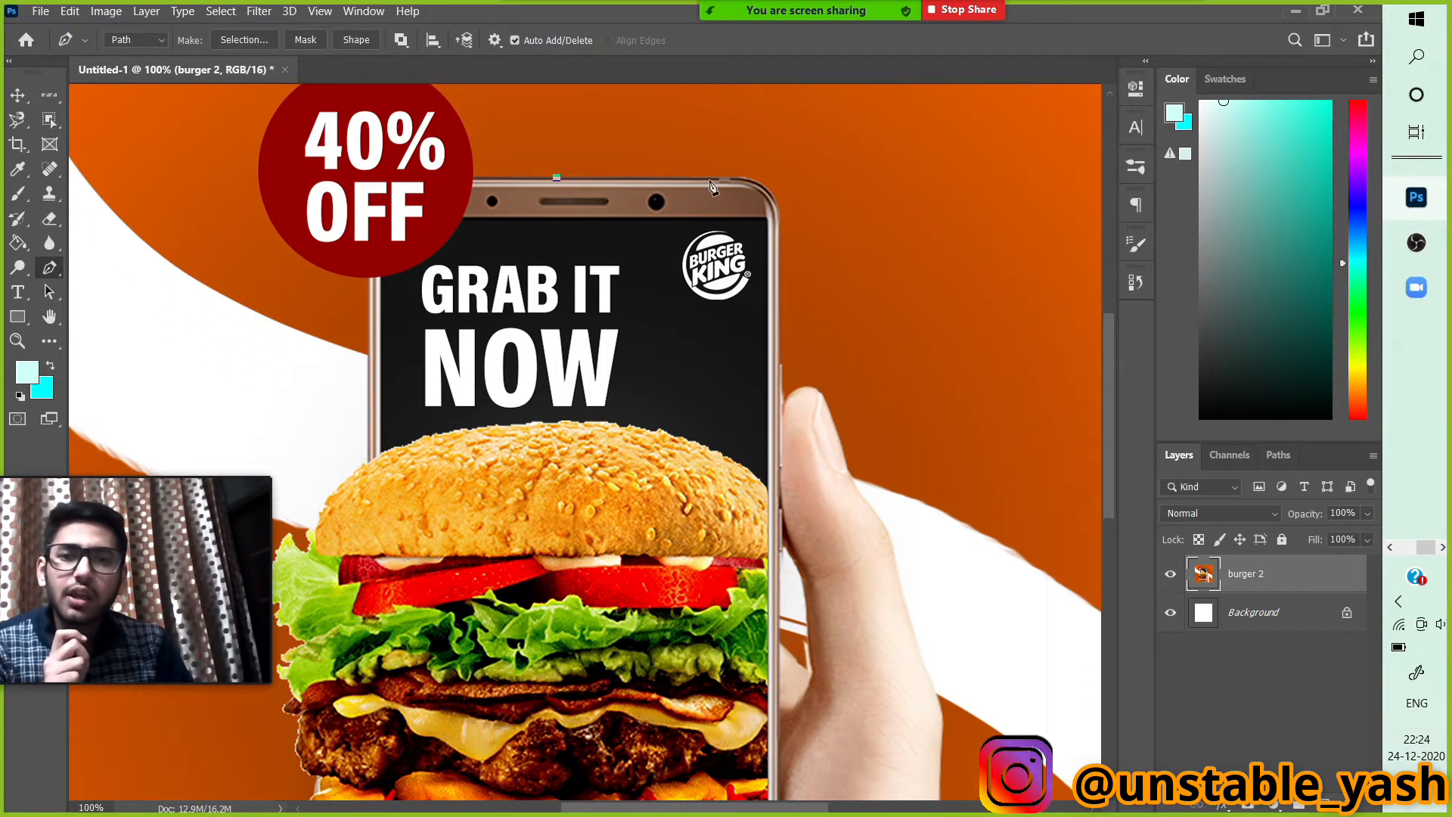
drag(779, 220, 780, 277)
scroll(782, 284, down, 2)
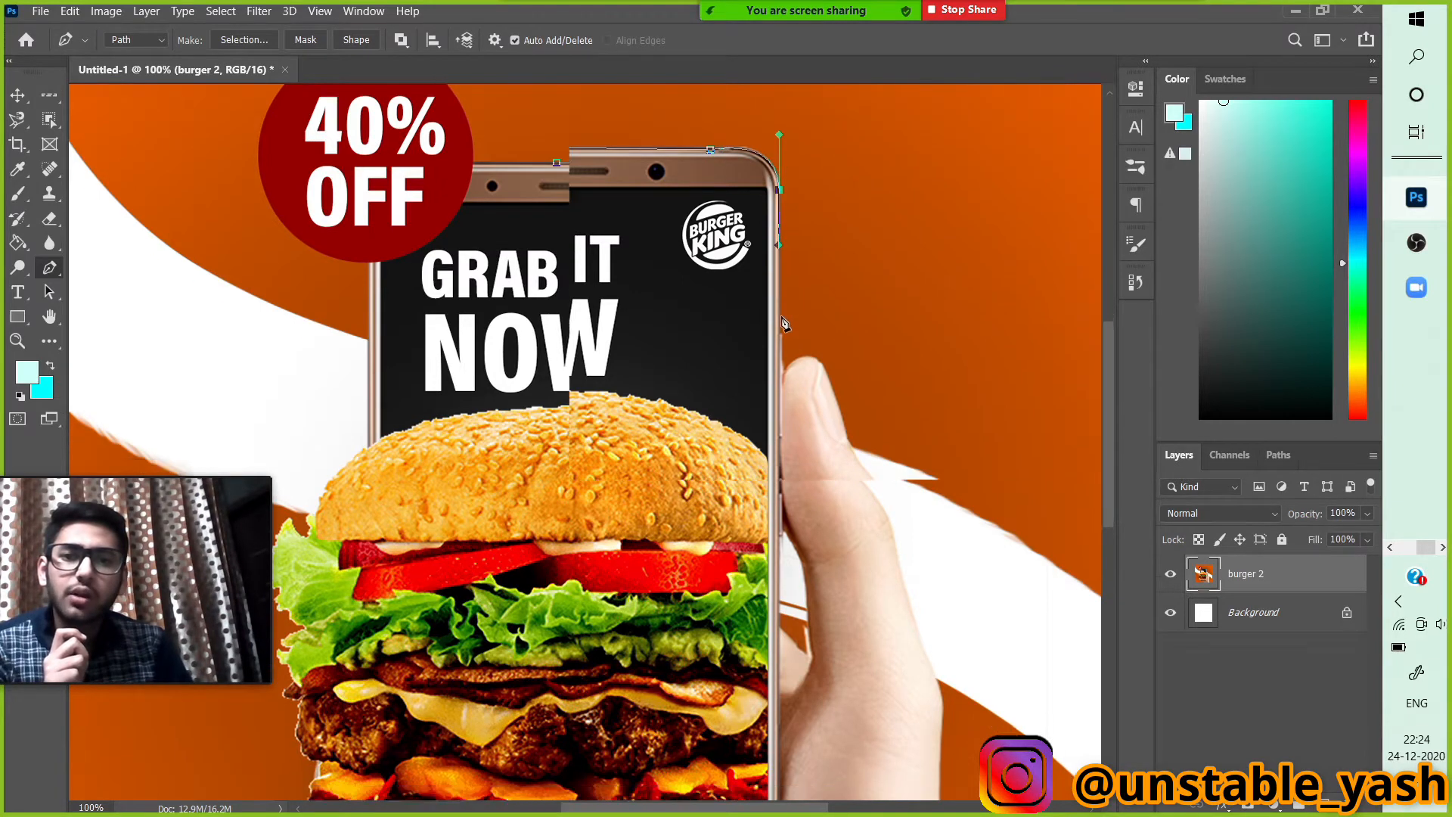
click(778, 296)
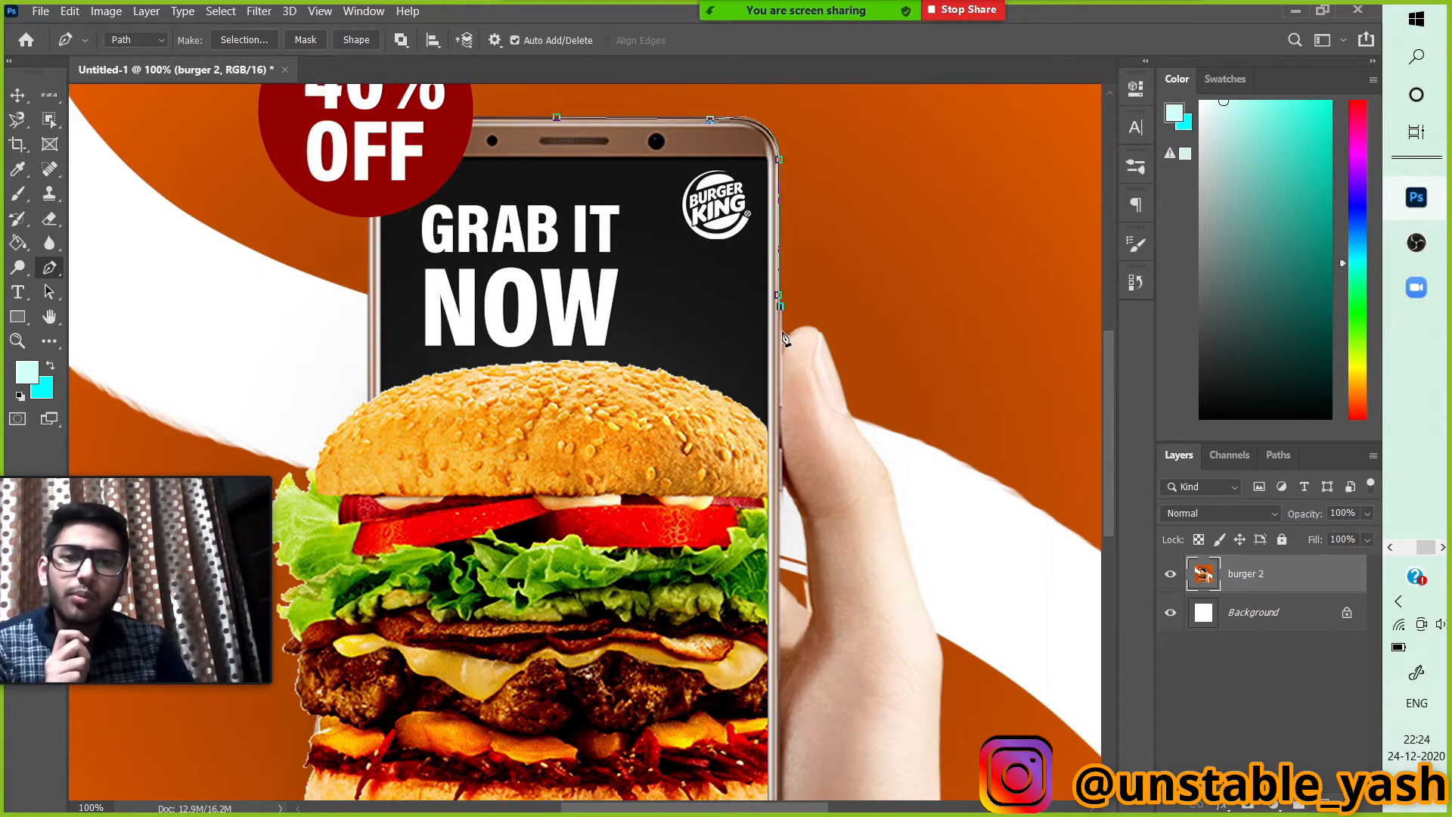
click(783, 330)
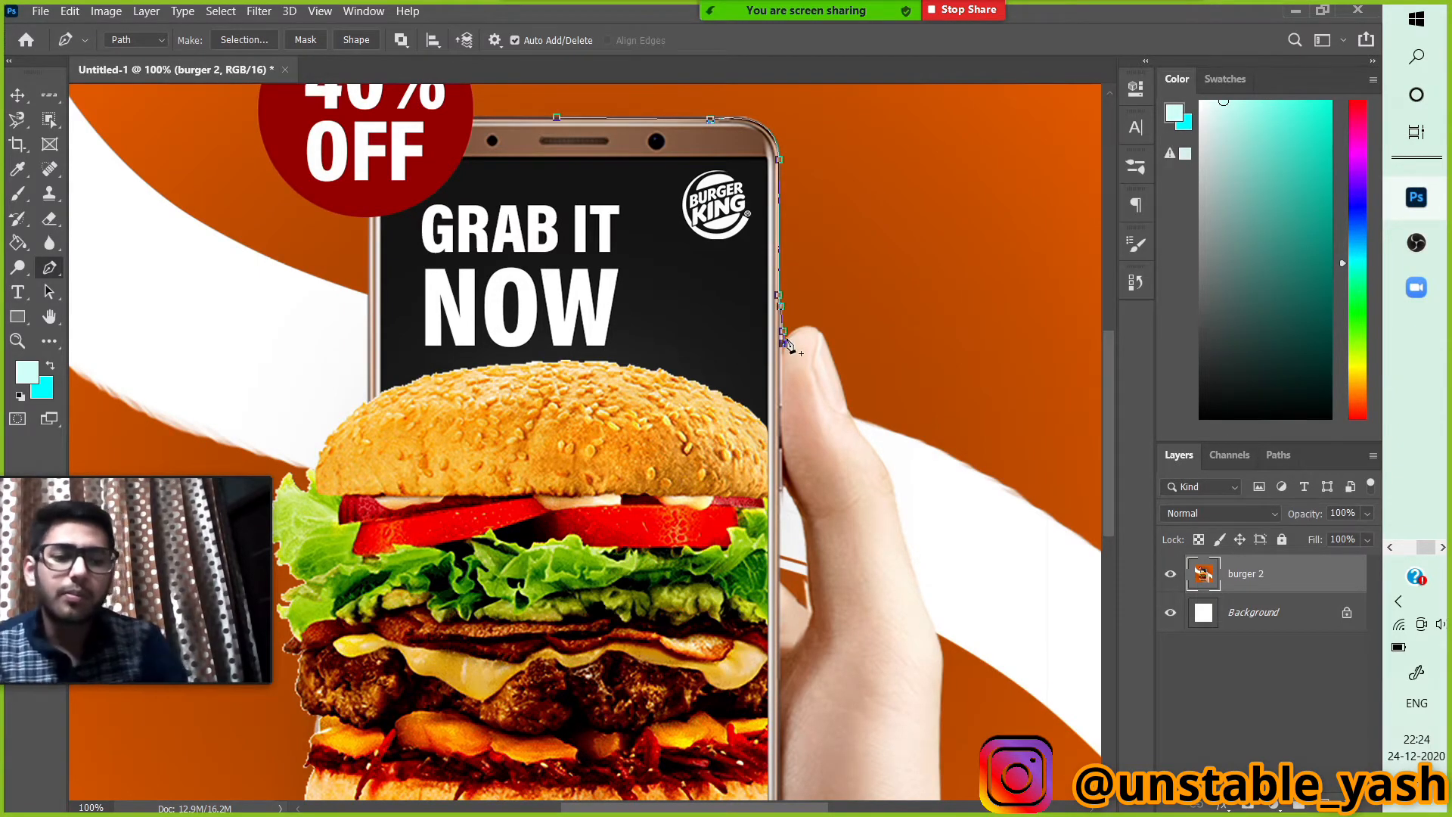
Continue the path around the thumb tip and back across the phone screen, closing it at the starting anchor.
key(ctrl+plus)
key(ctrl+plus)
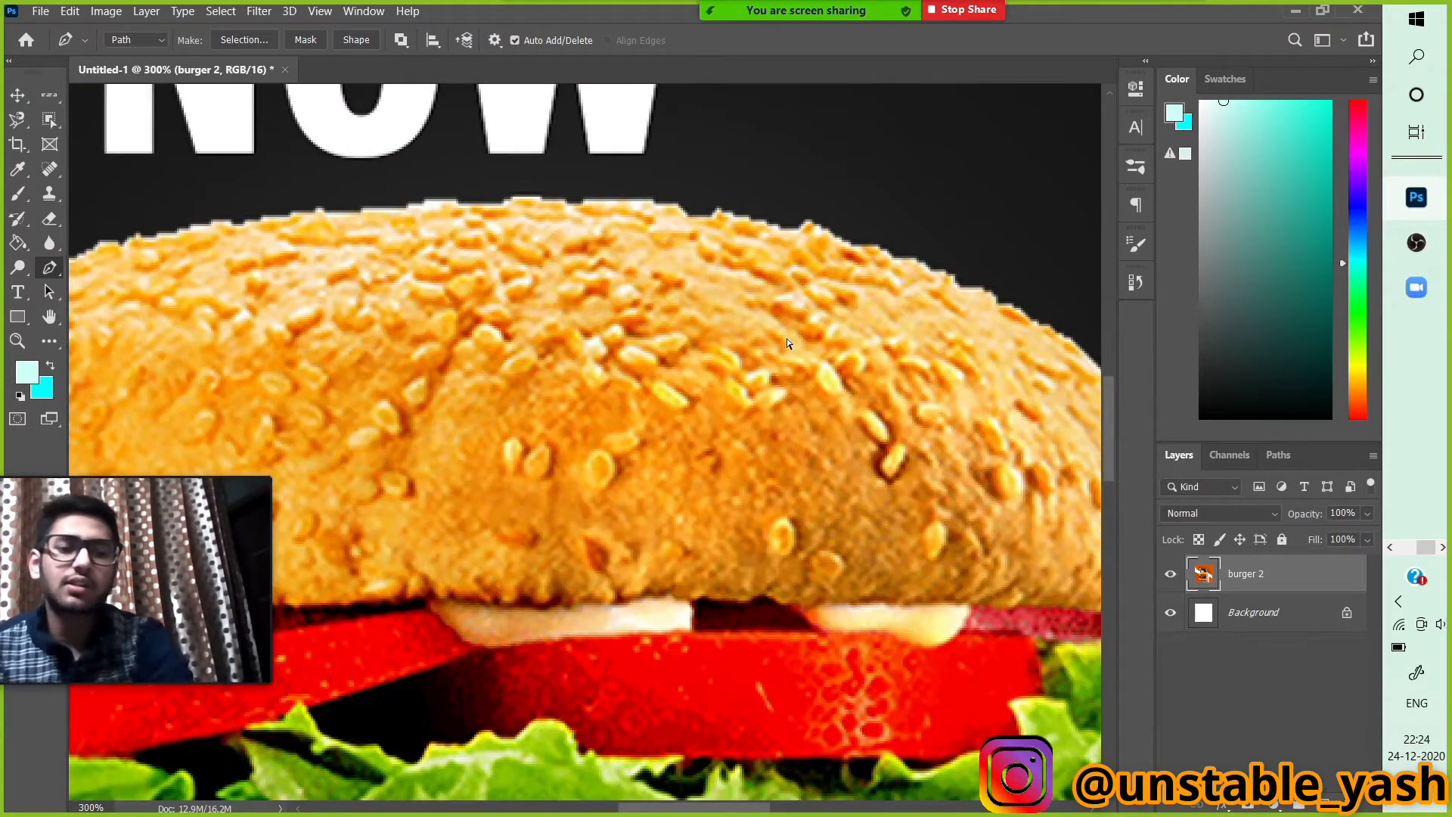
key(ctrl+minus)
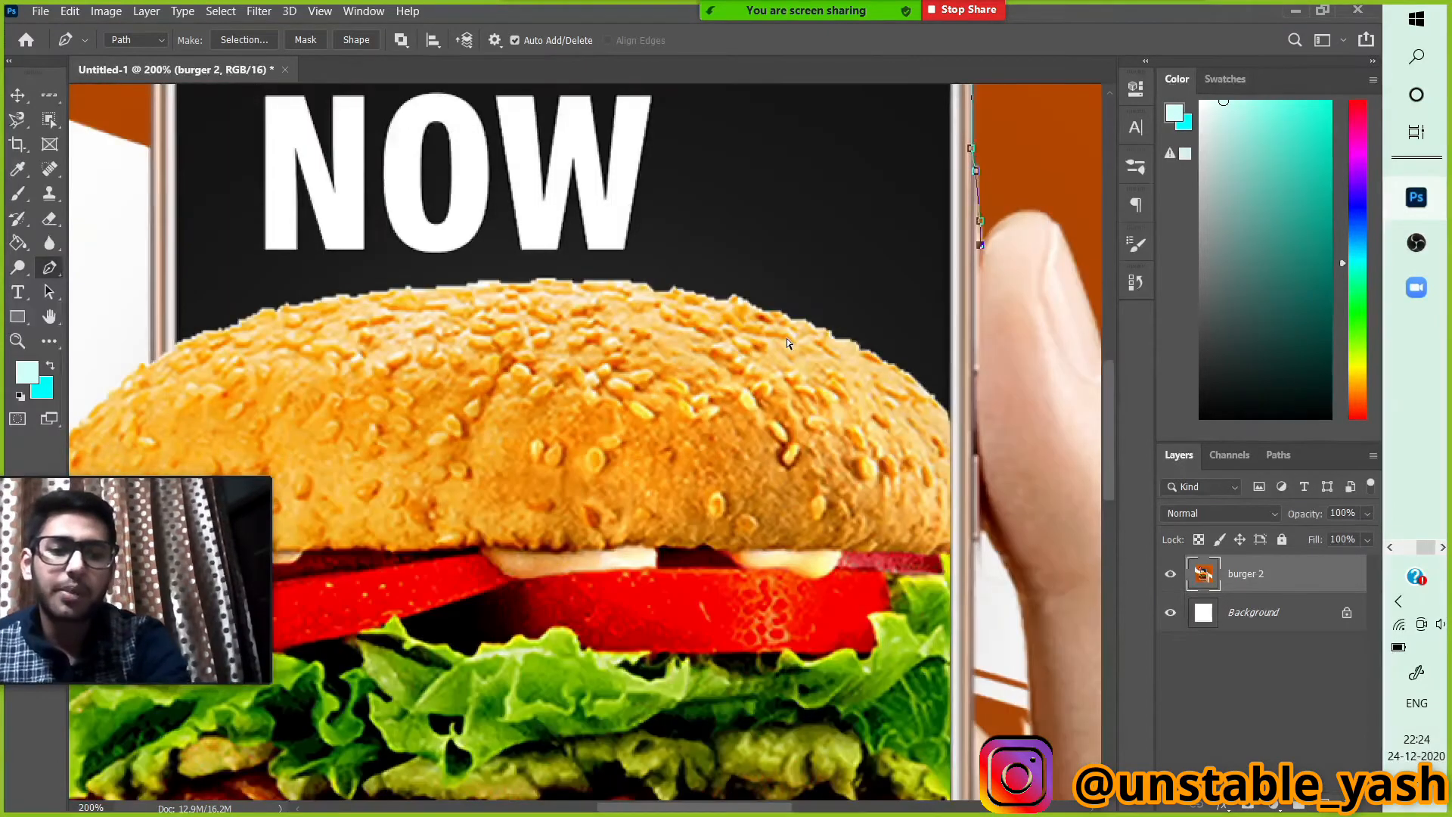
key(ctrl+minus)
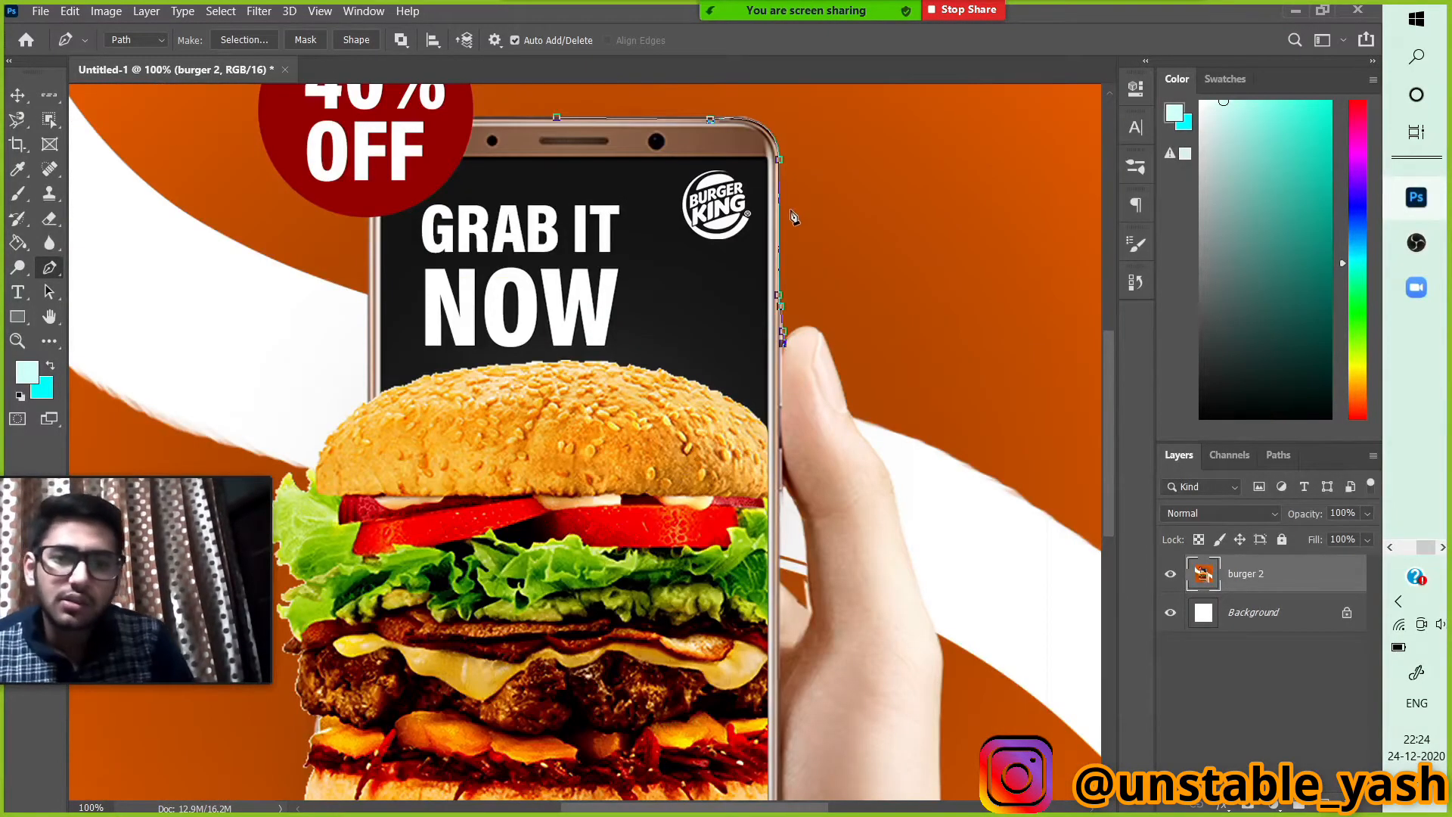
drag(824, 335, 848, 357)
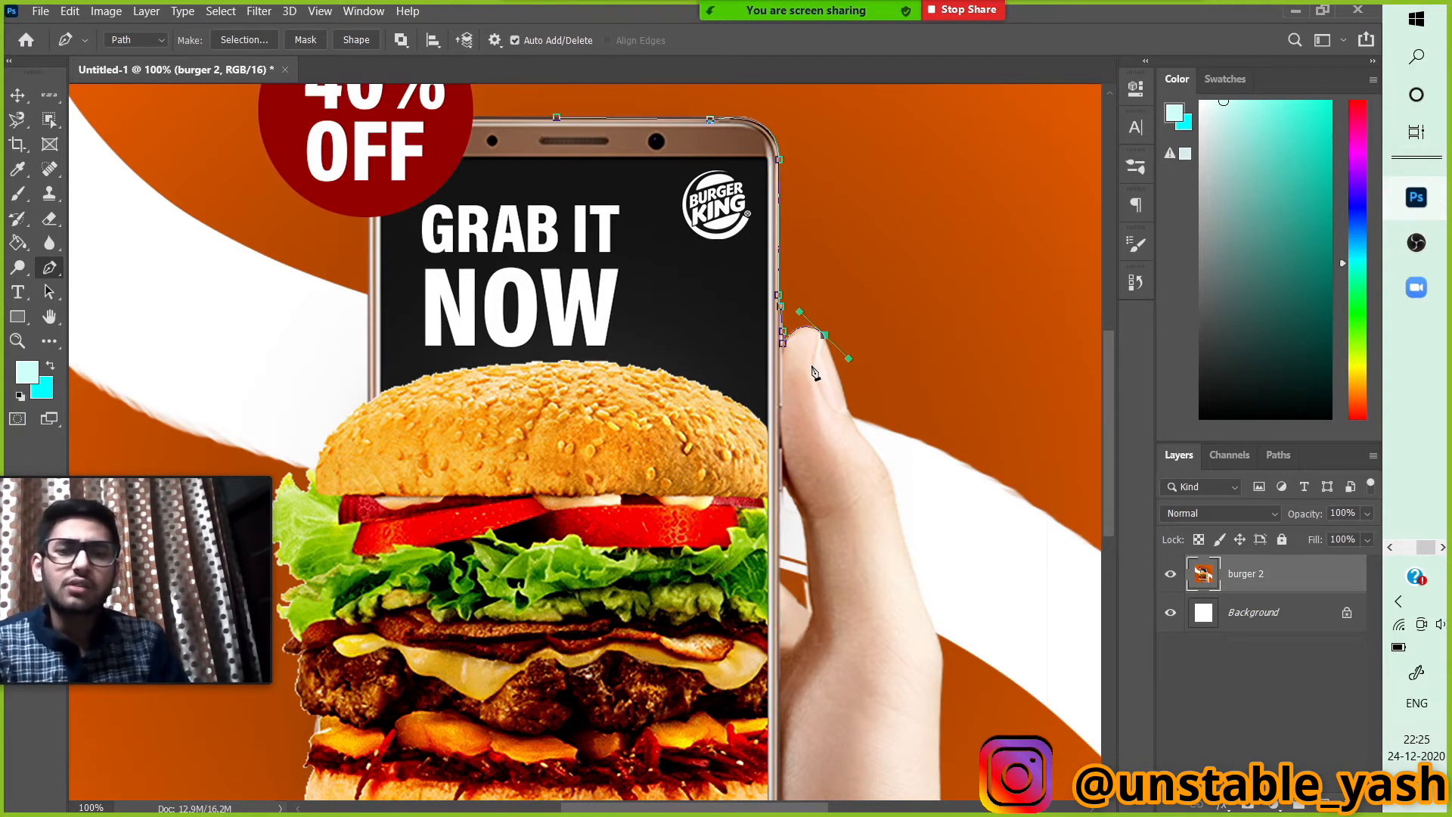
drag(823, 374, 636, 301)
click(568, 231)
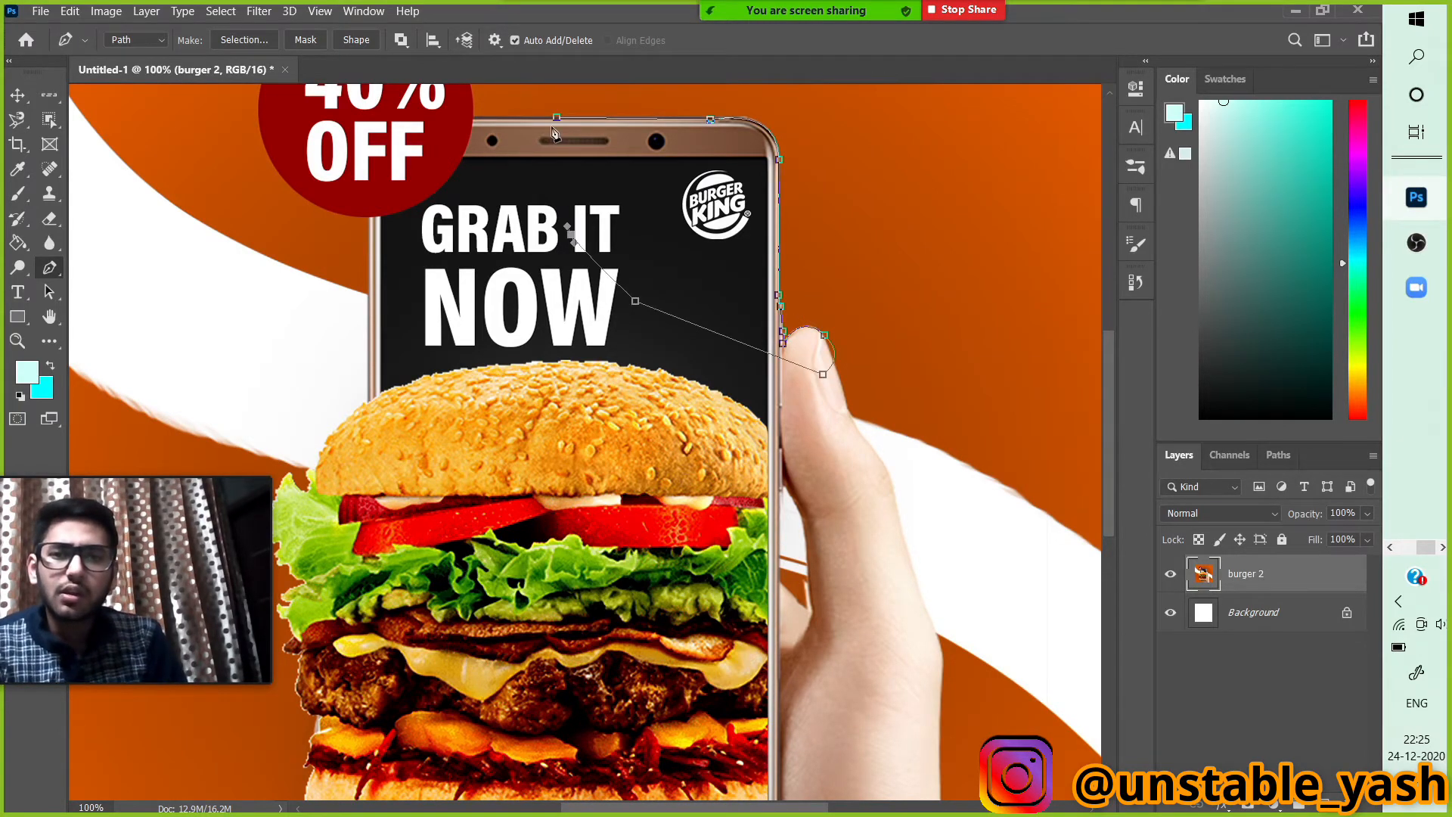
click(557, 119)
Convert the closed pen path into a new anti-aliased selection with a feather radius of 0 pixels.
right_click(625, 174)
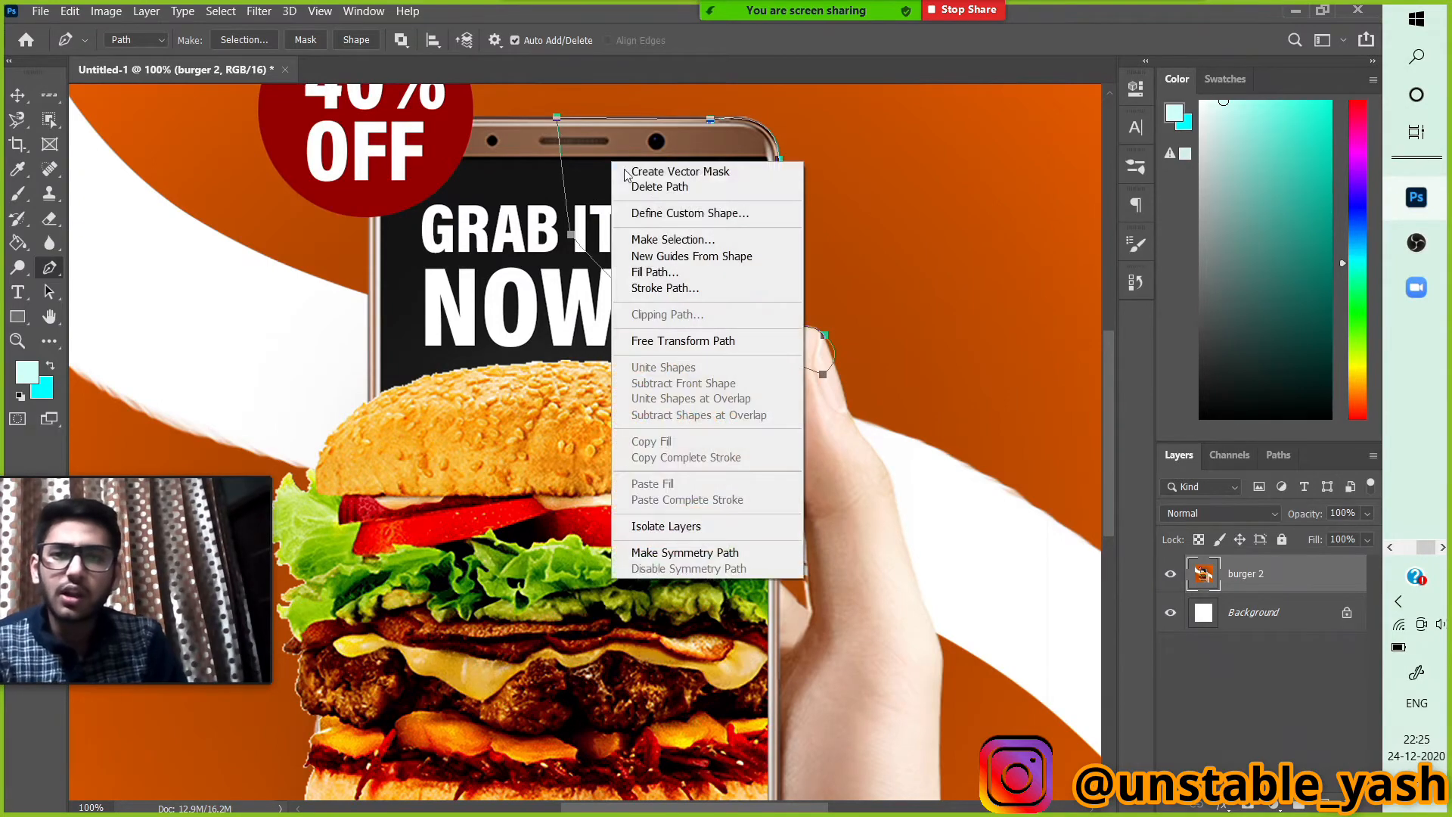
click(672, 240)
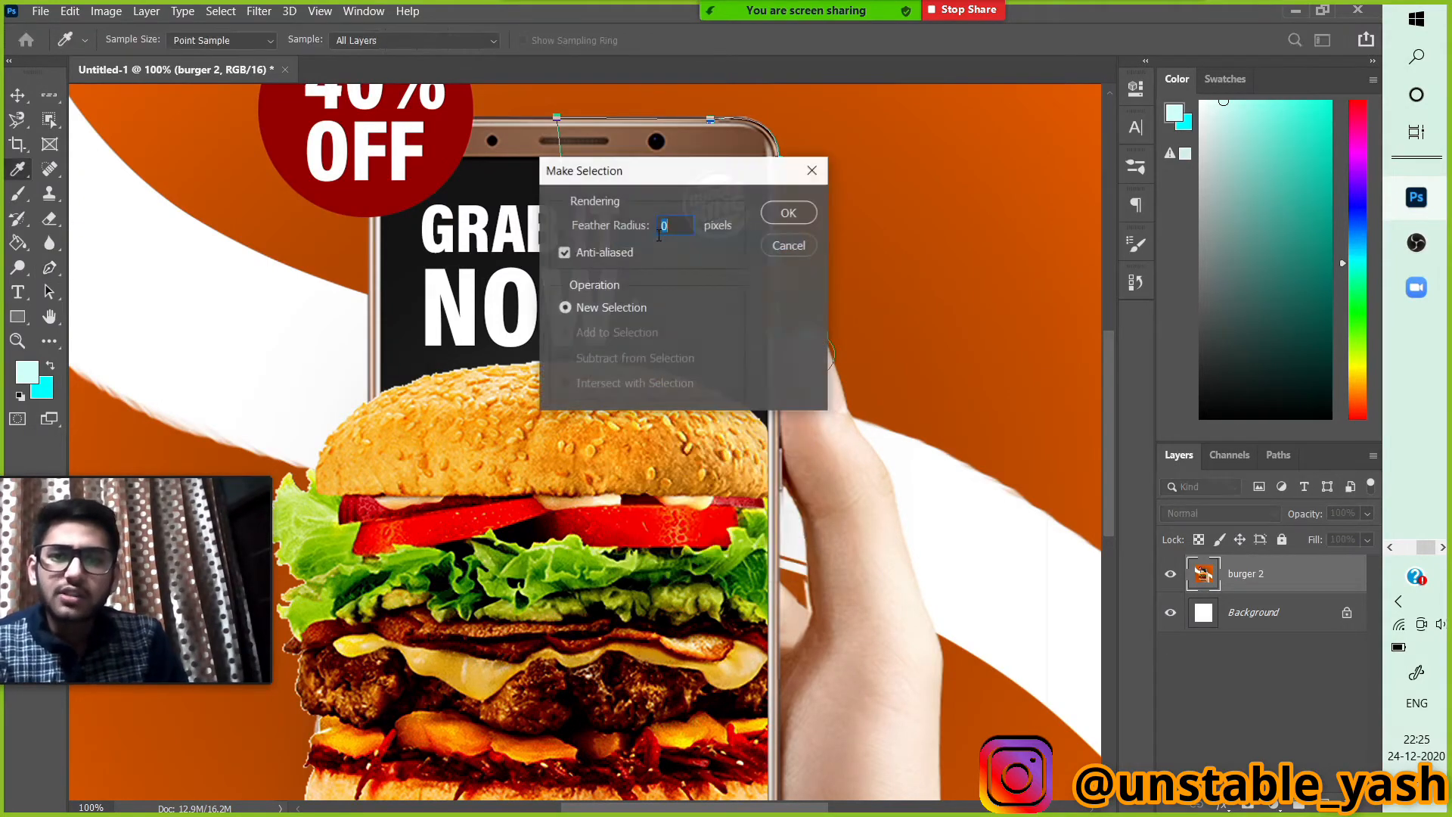
click(770, 218)
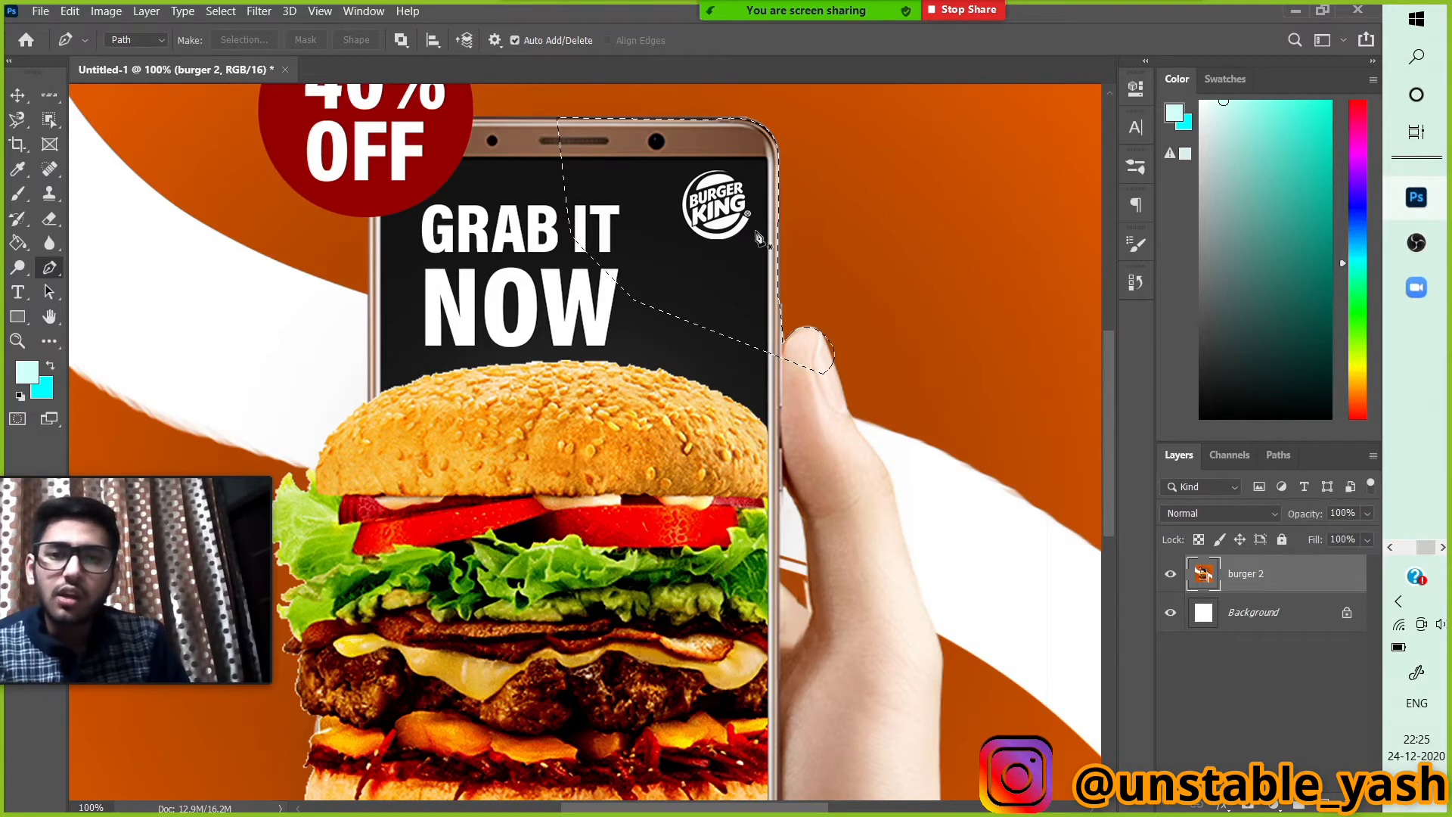
Try deleting the phone and thumb area inside the path-based selection, undo the deletion, and deselect.
scroll(757, 238, down, 1)
key(Delete)
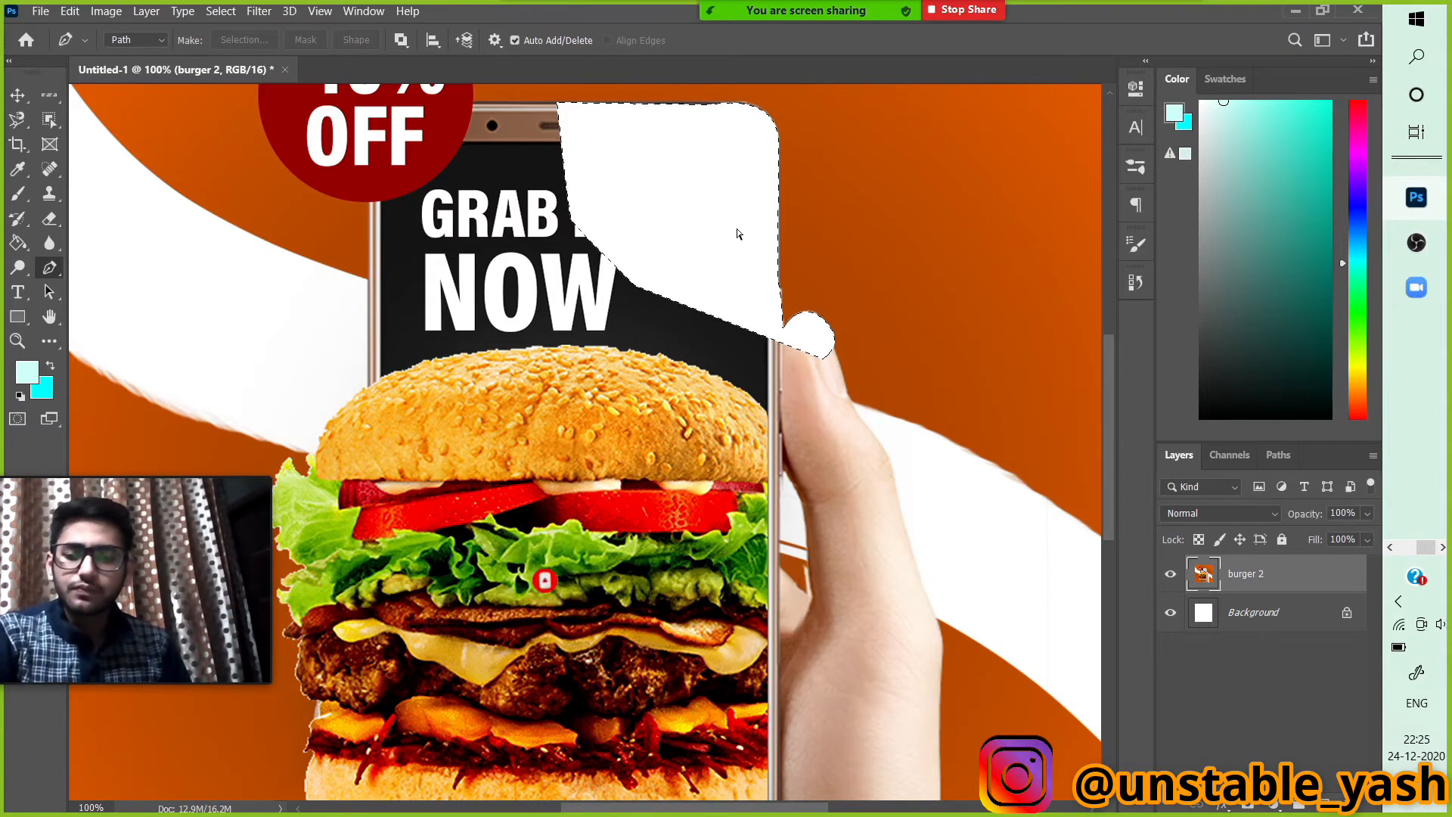
key(ctrl+z)
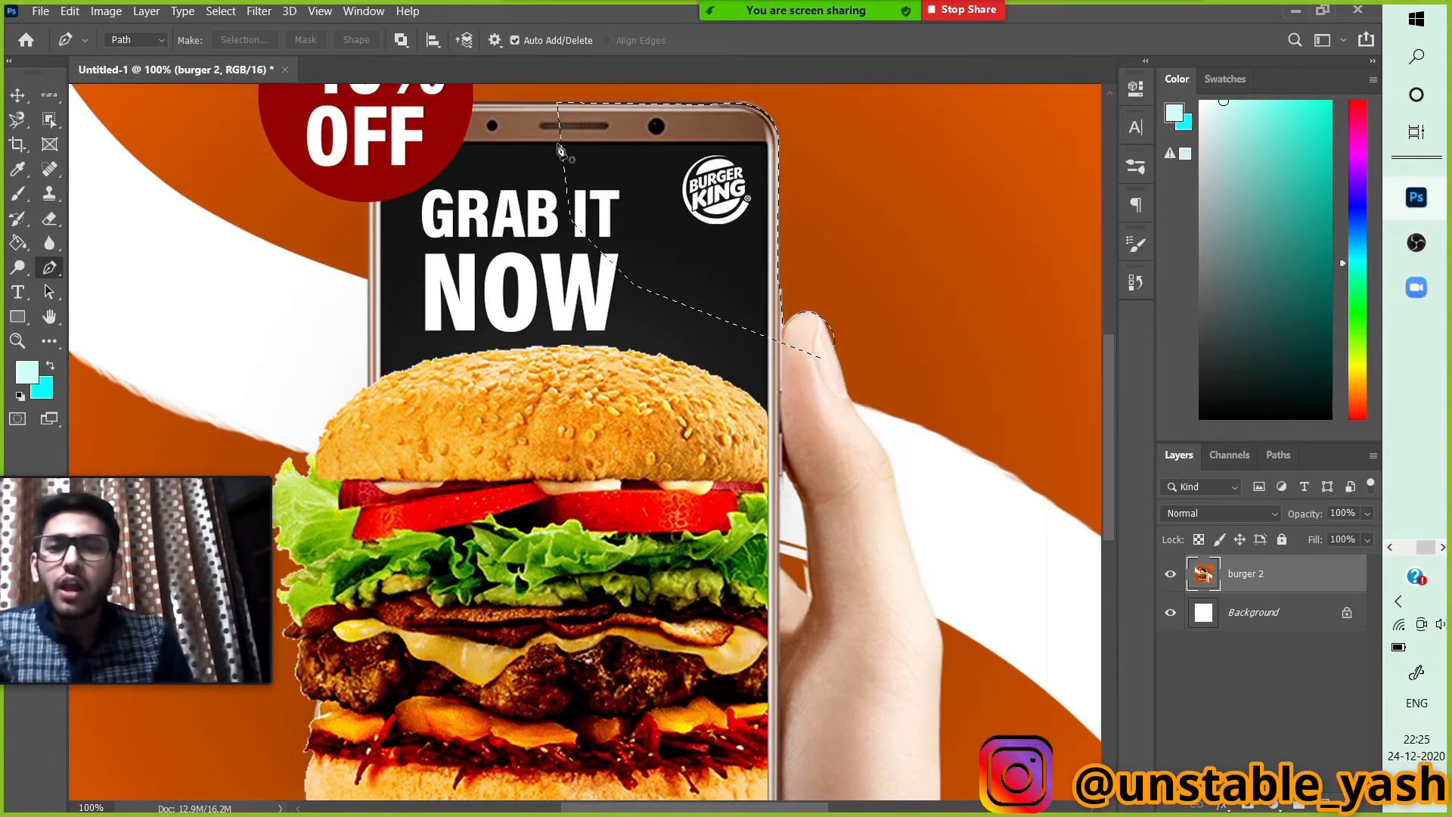
scroll(560, 151, up, 2)
click(226, 14)
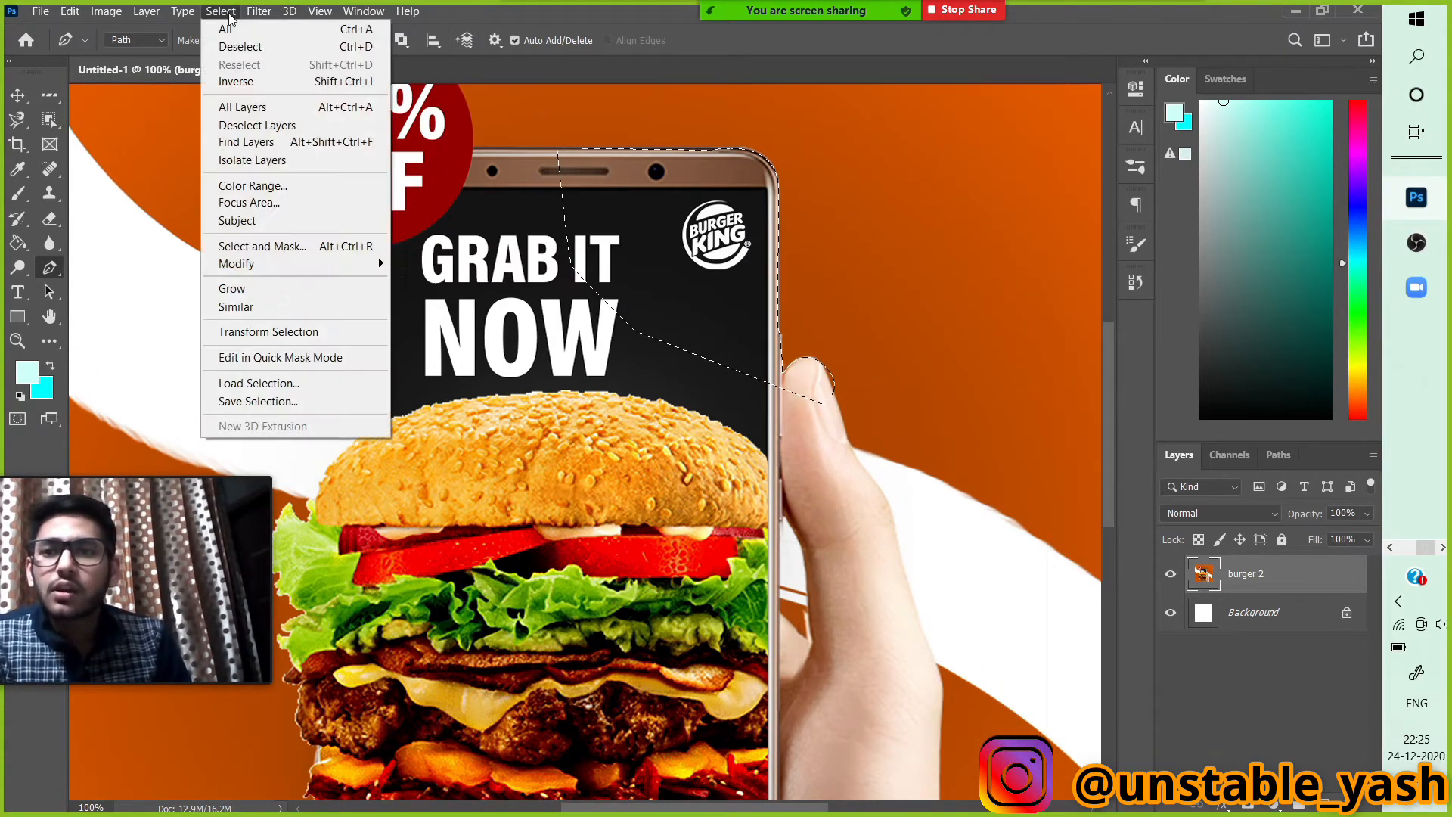
click(240, 46)
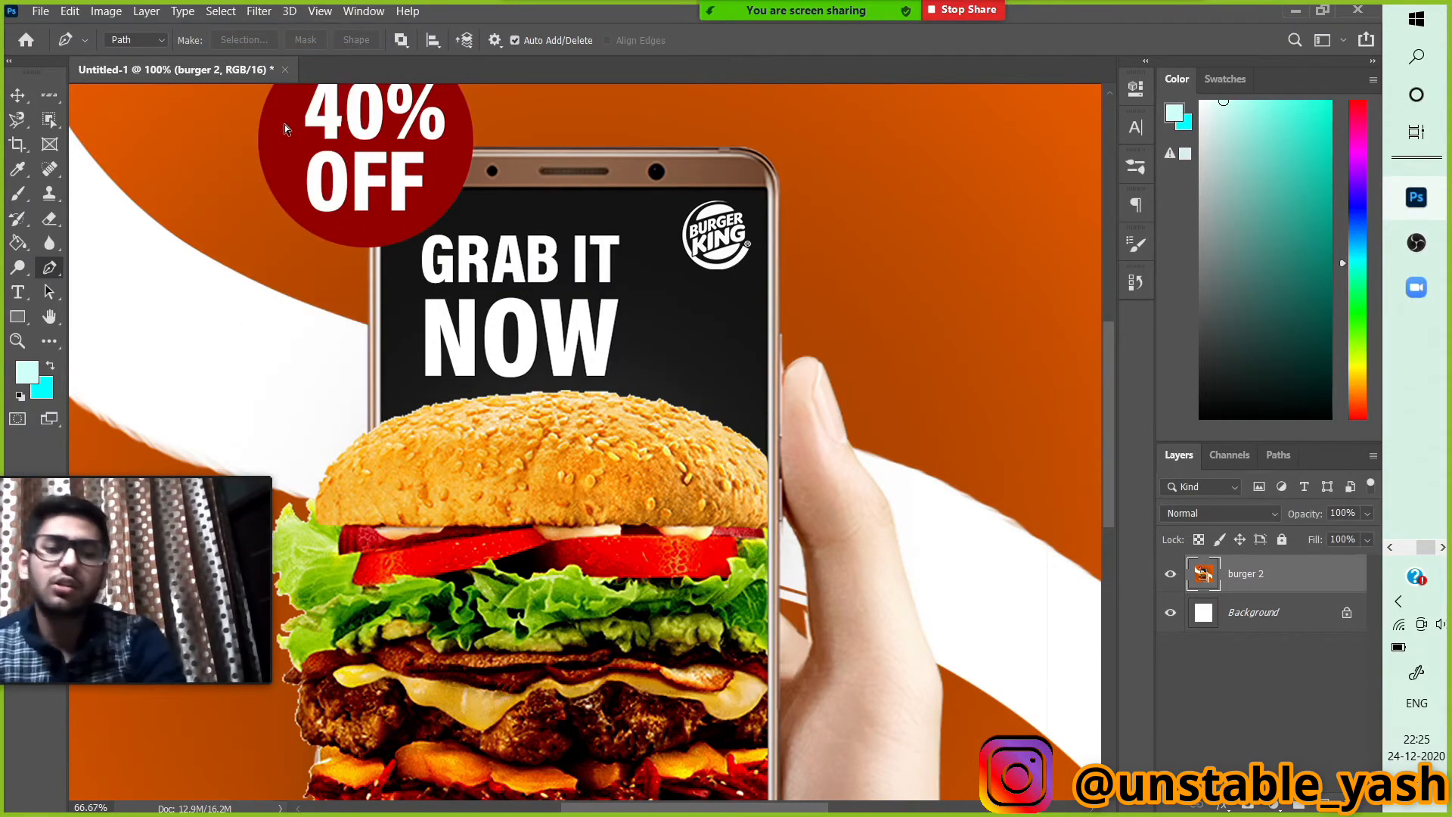
Select the advertisement's main subject automatically with the Subject command and inspect the selection edges around the burger and phone.
key(ctrl+minus)
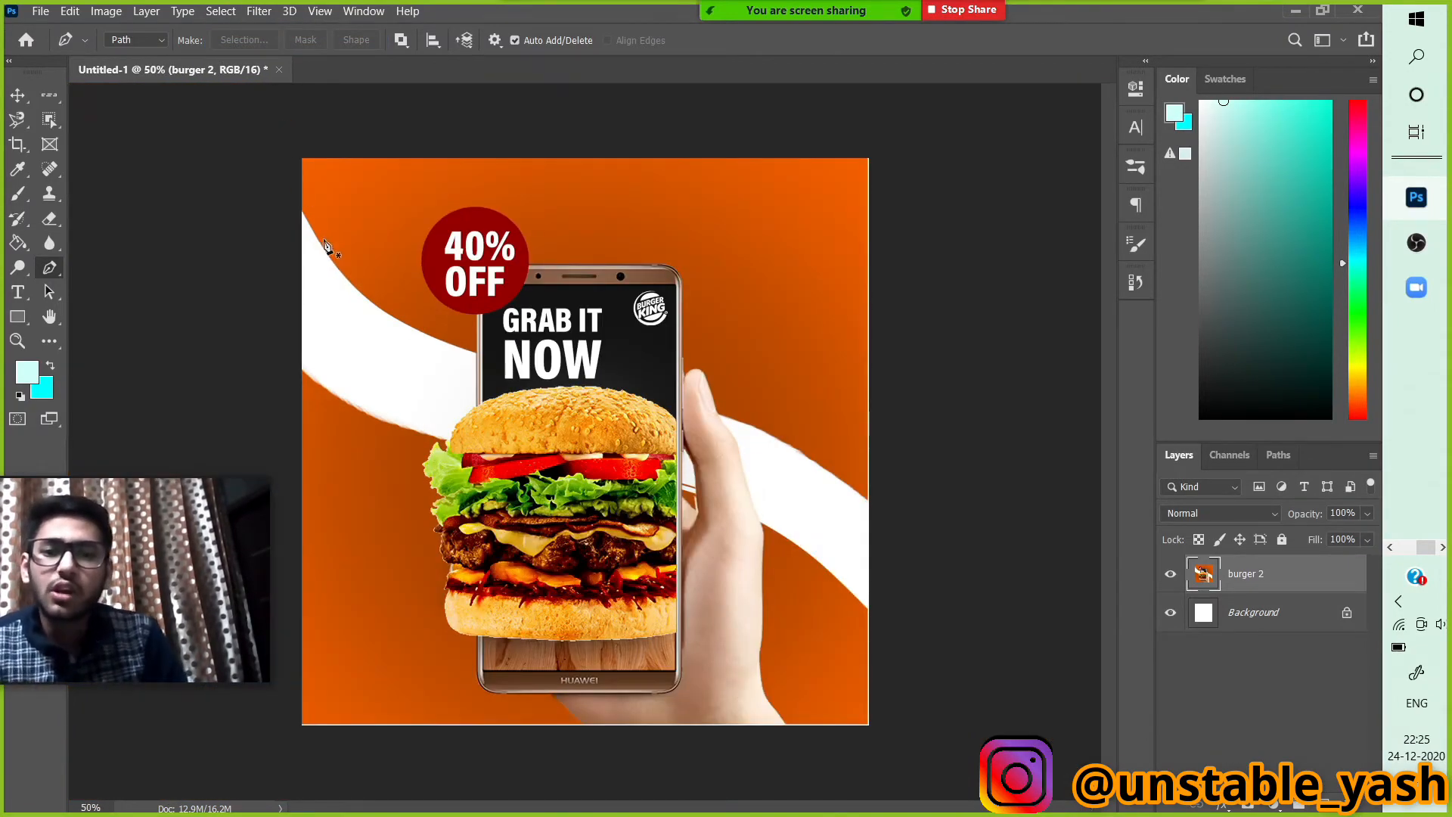
click(221, 12)
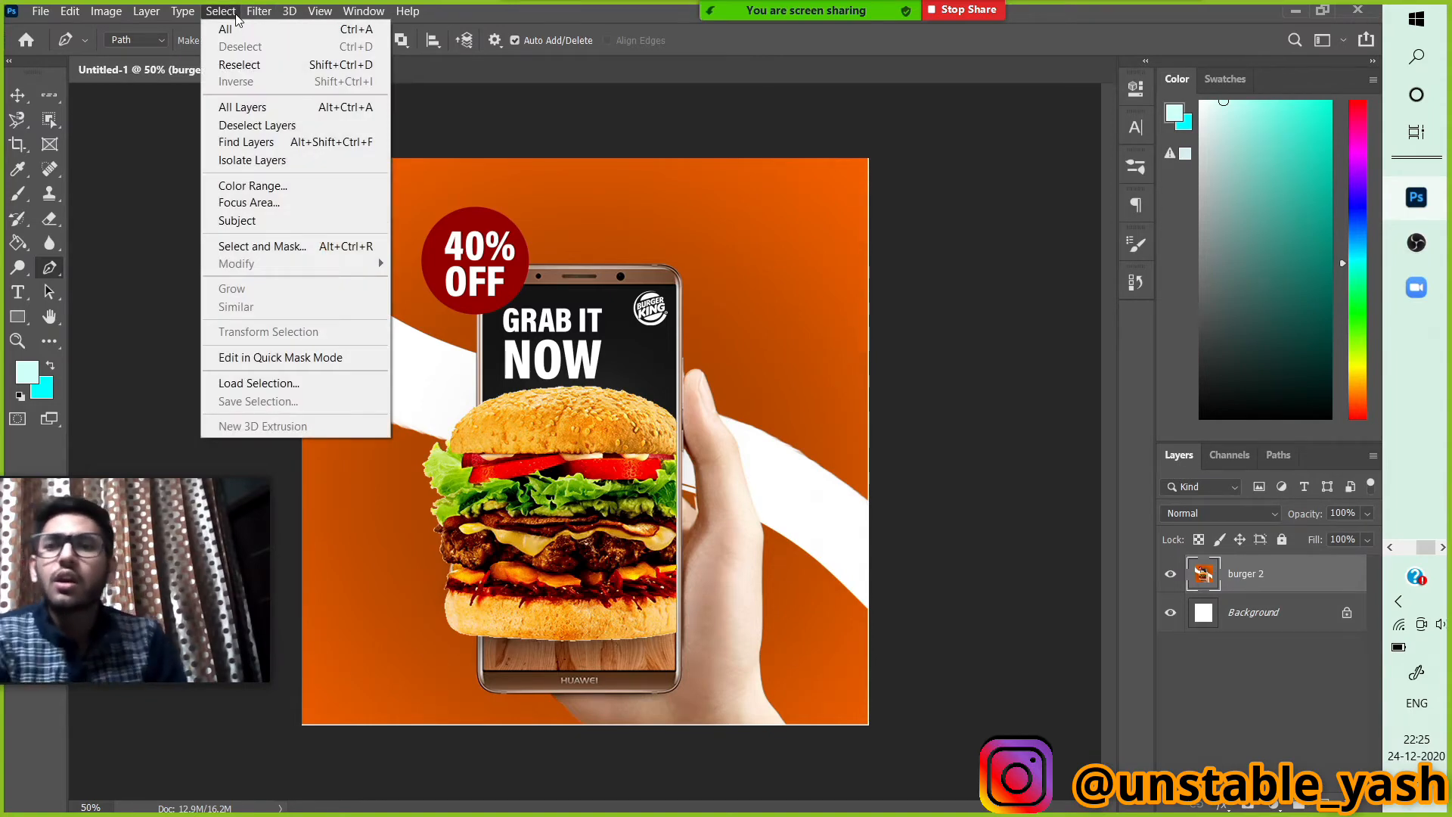
click(234, 220)
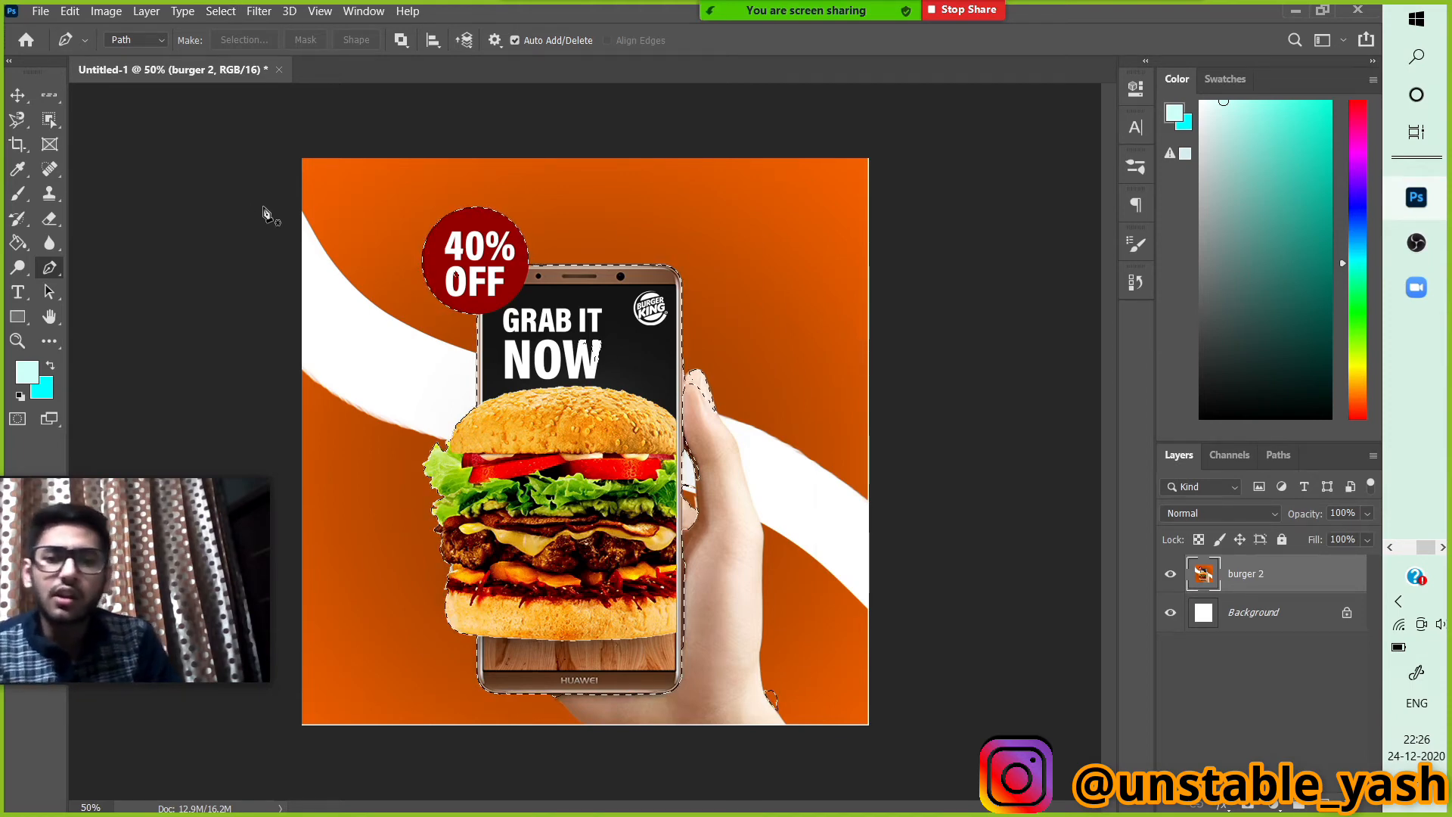
key(ctrl+plus)
key(ctrl+plus)
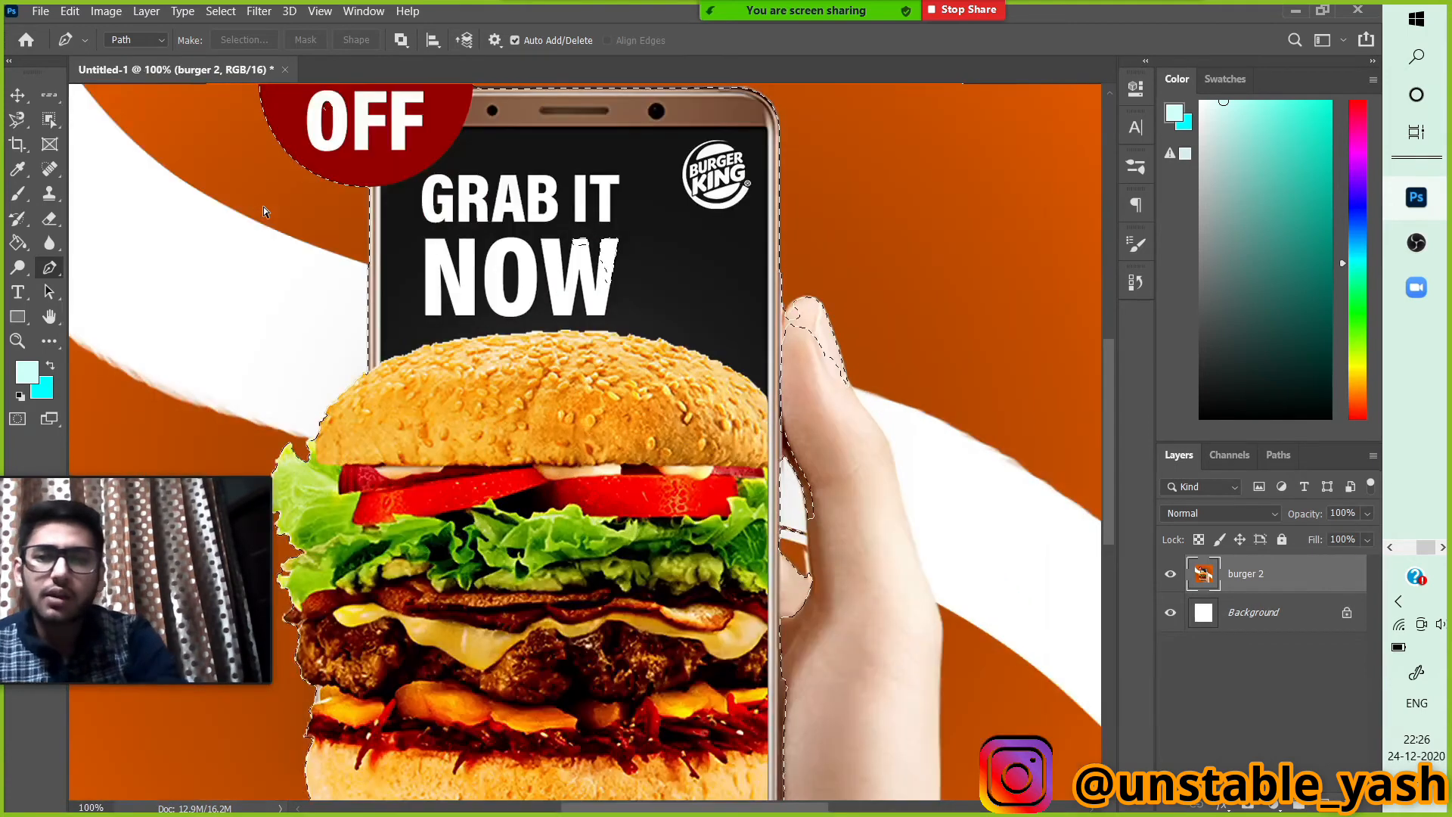
scroll(507, 381, down, 3)
scroll(505, 382, down, 3)
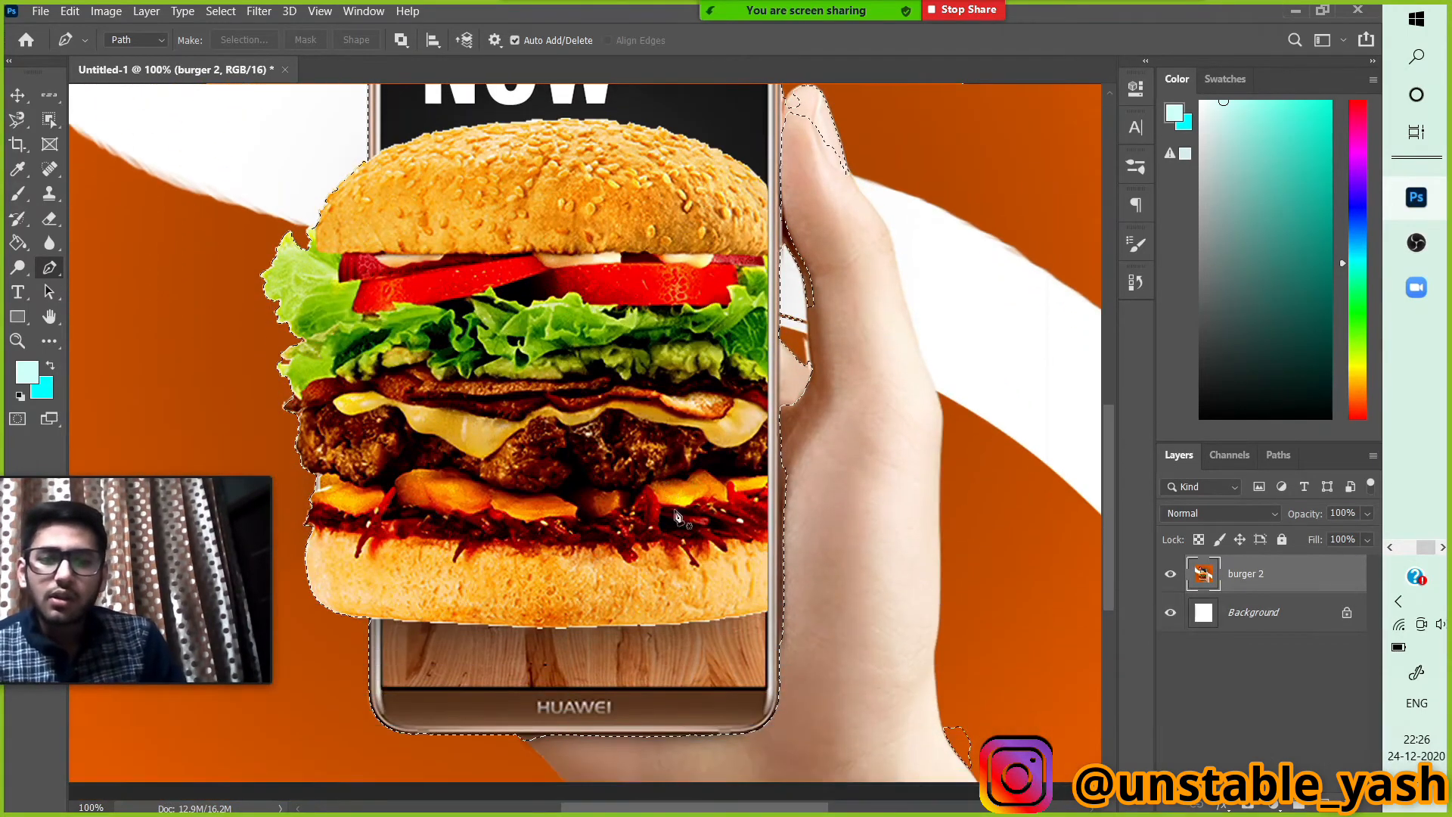
Try deleting the automatically selected phone, burger and discount badge from the burger 2 layer, check the remaining edges, and undo the deletion.
scroll(816, 534, down, 3)
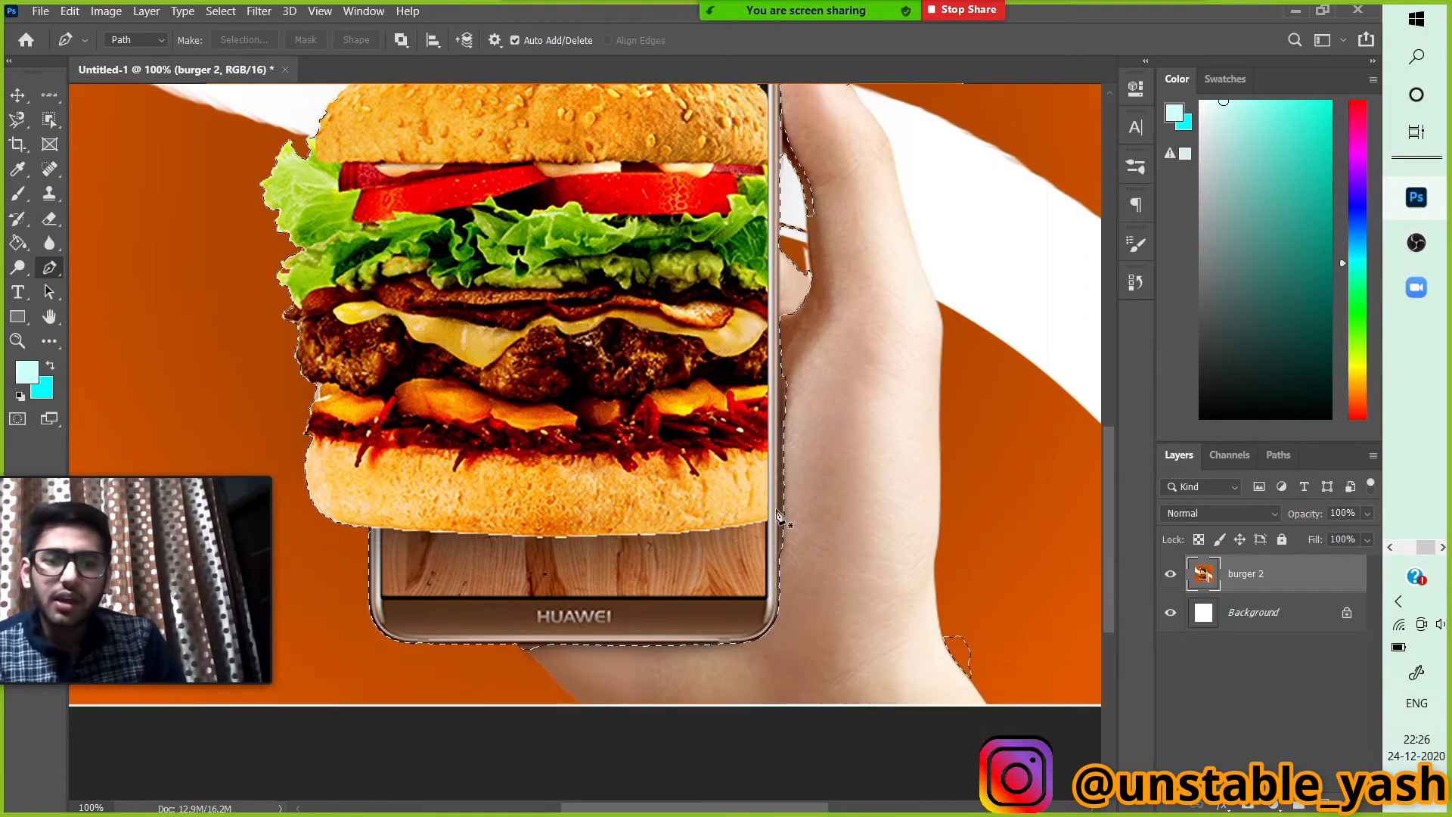
scroll(816, 536, up, 3)
scroll(817, 536, up, 5)
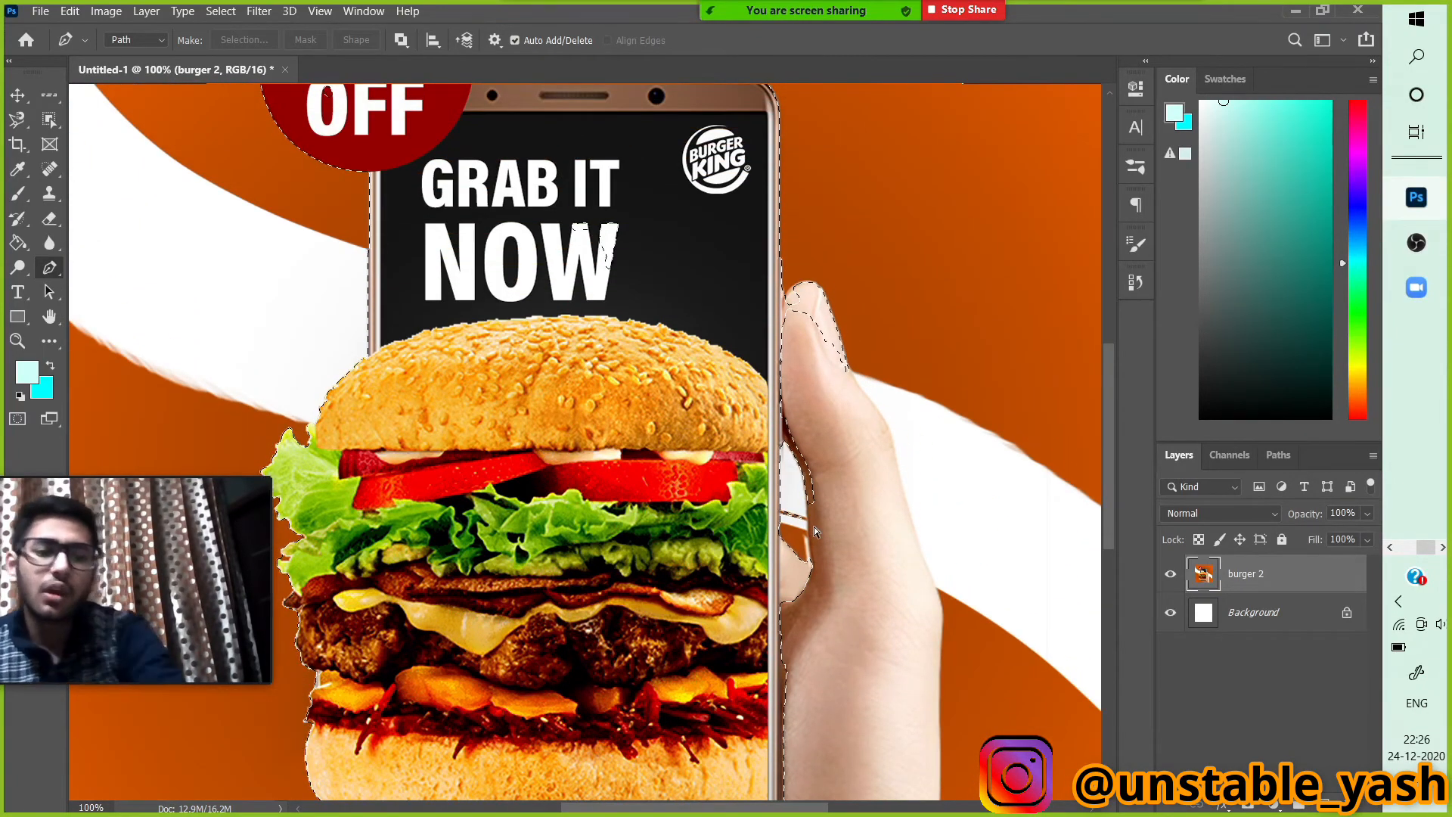
scroll(814, 530, down, 1)
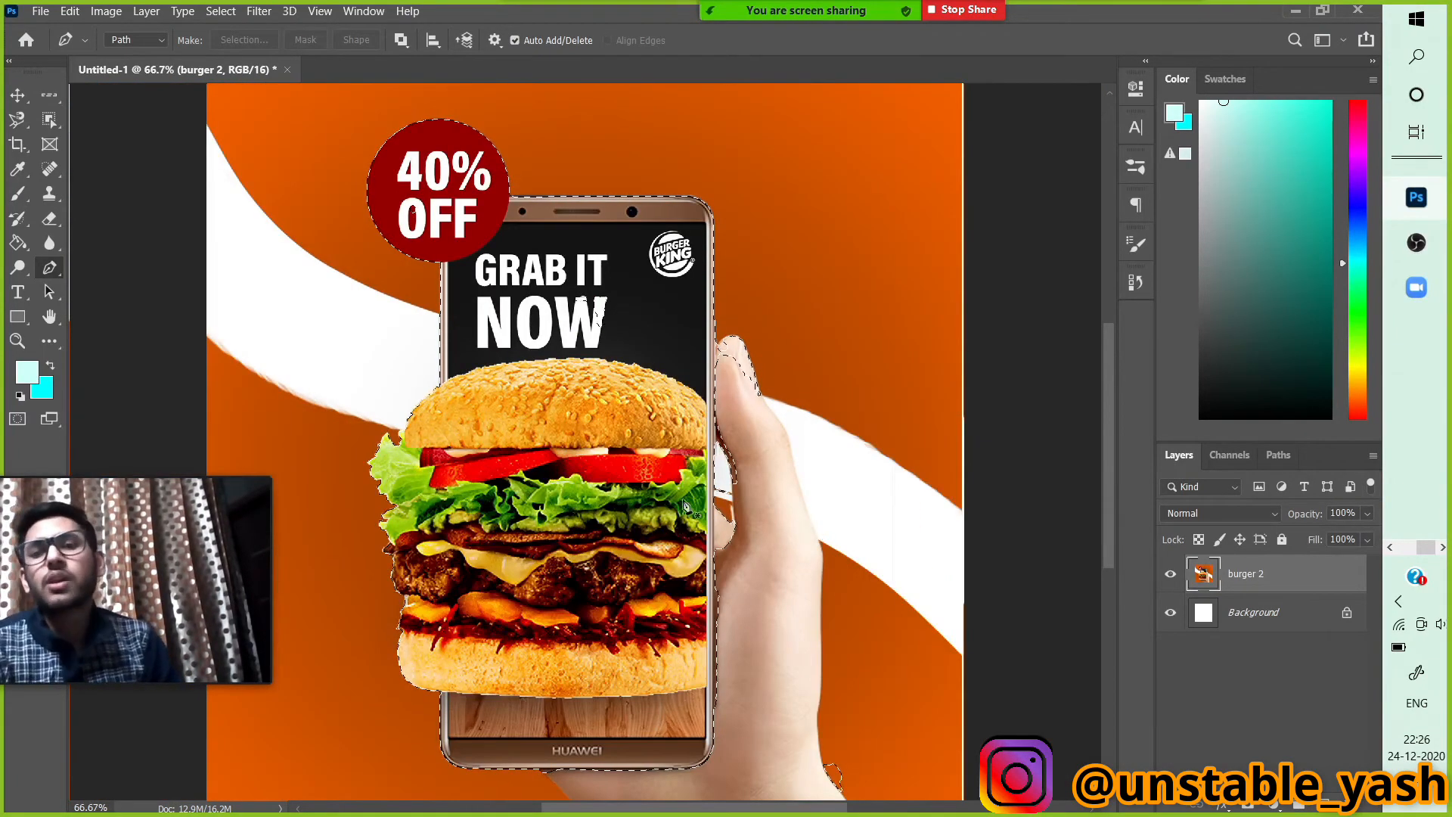
key(Delete)
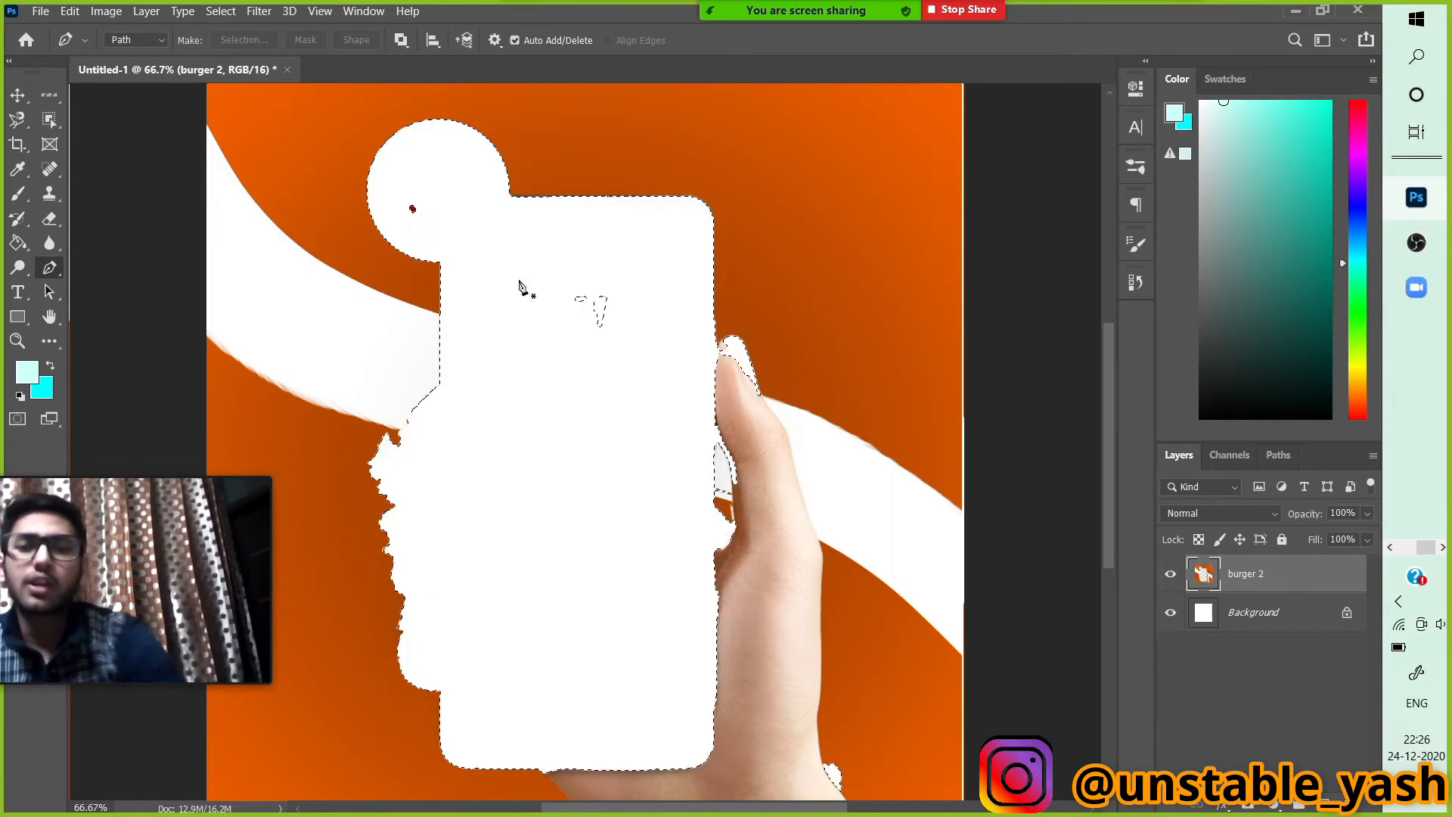
scroll(514, 291, down, 2)
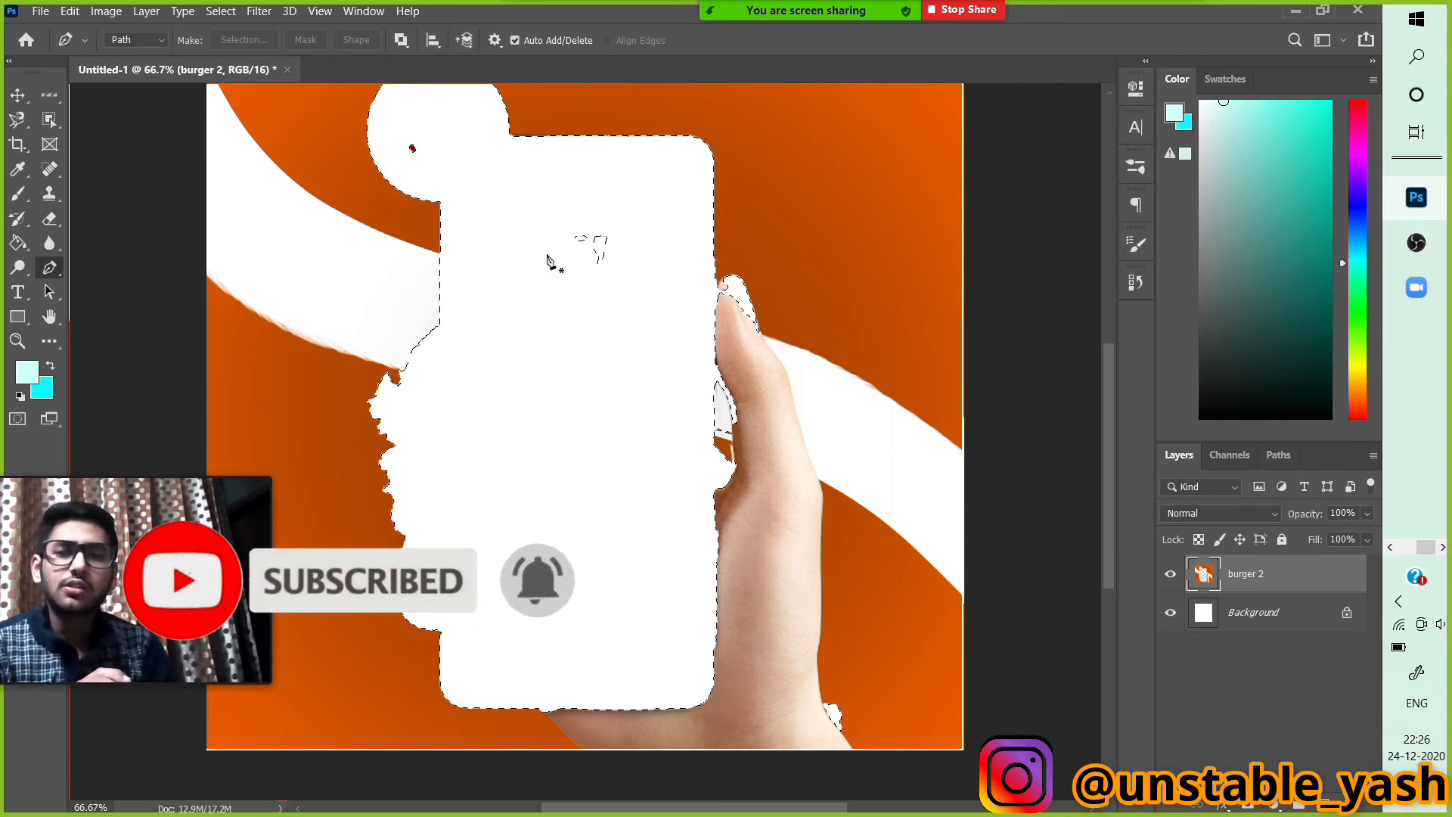
scroll(538, 356, down, 1)
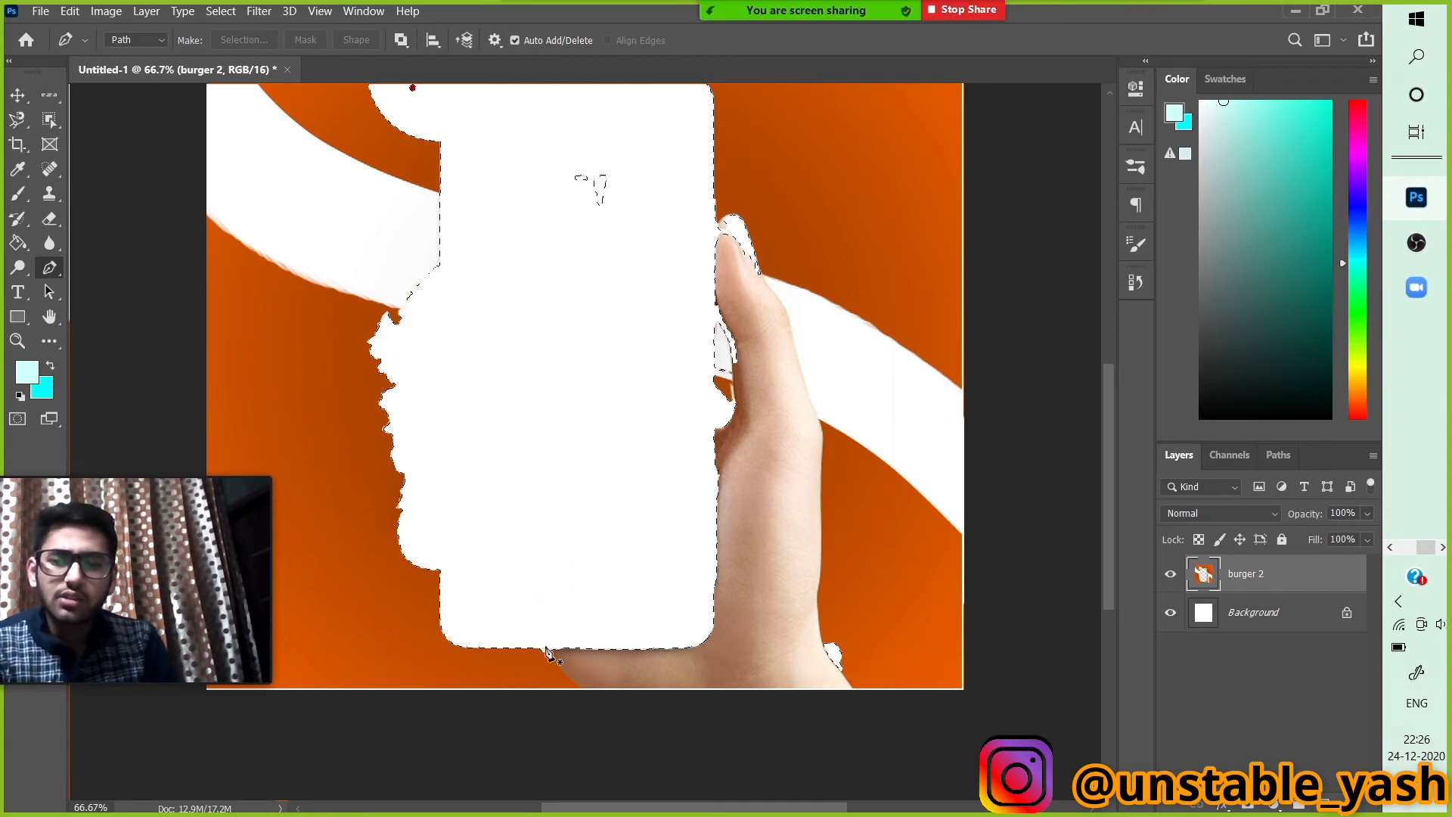
scroll(756, 507, up, 2)
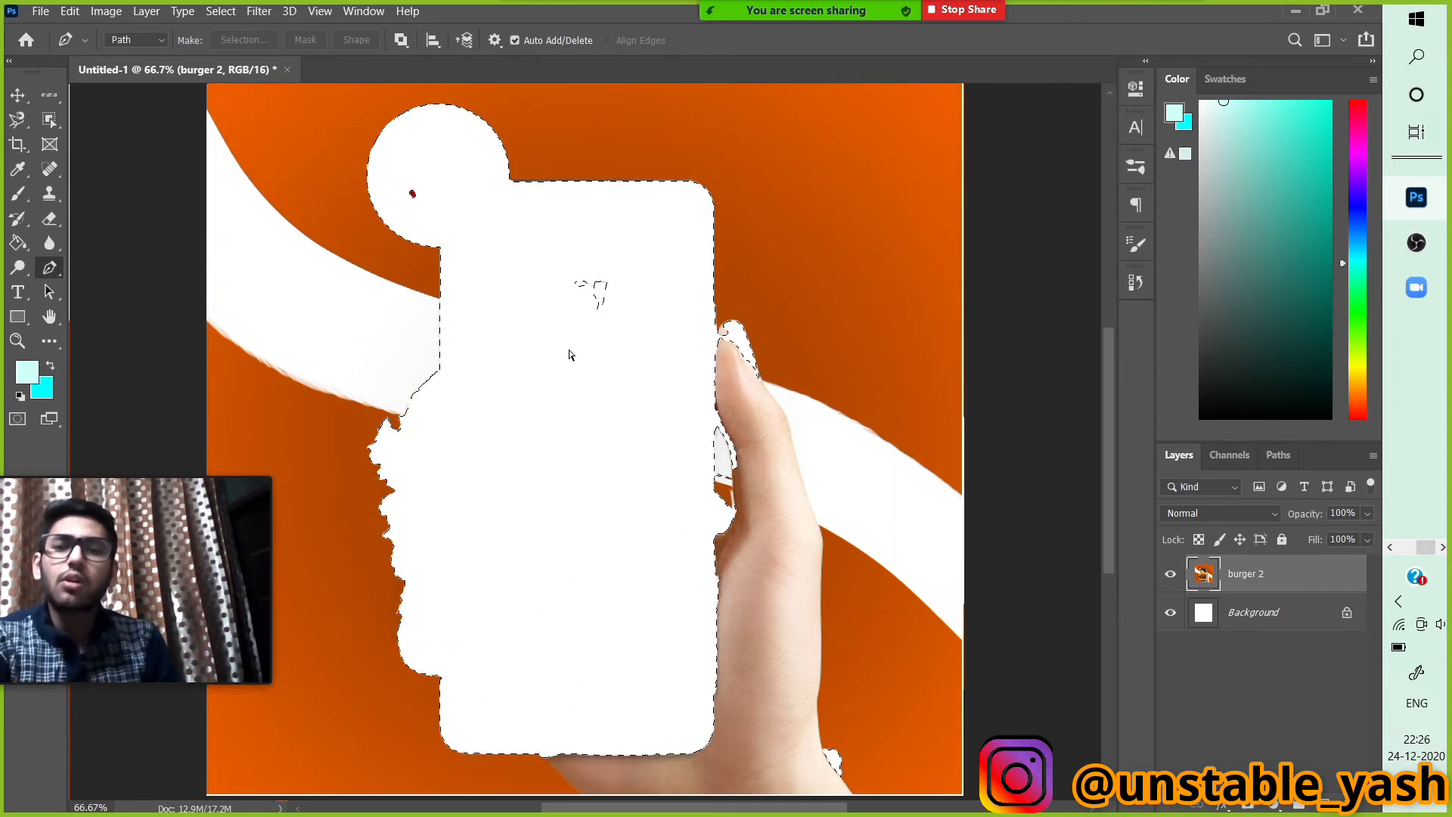
key(ctrl+z)
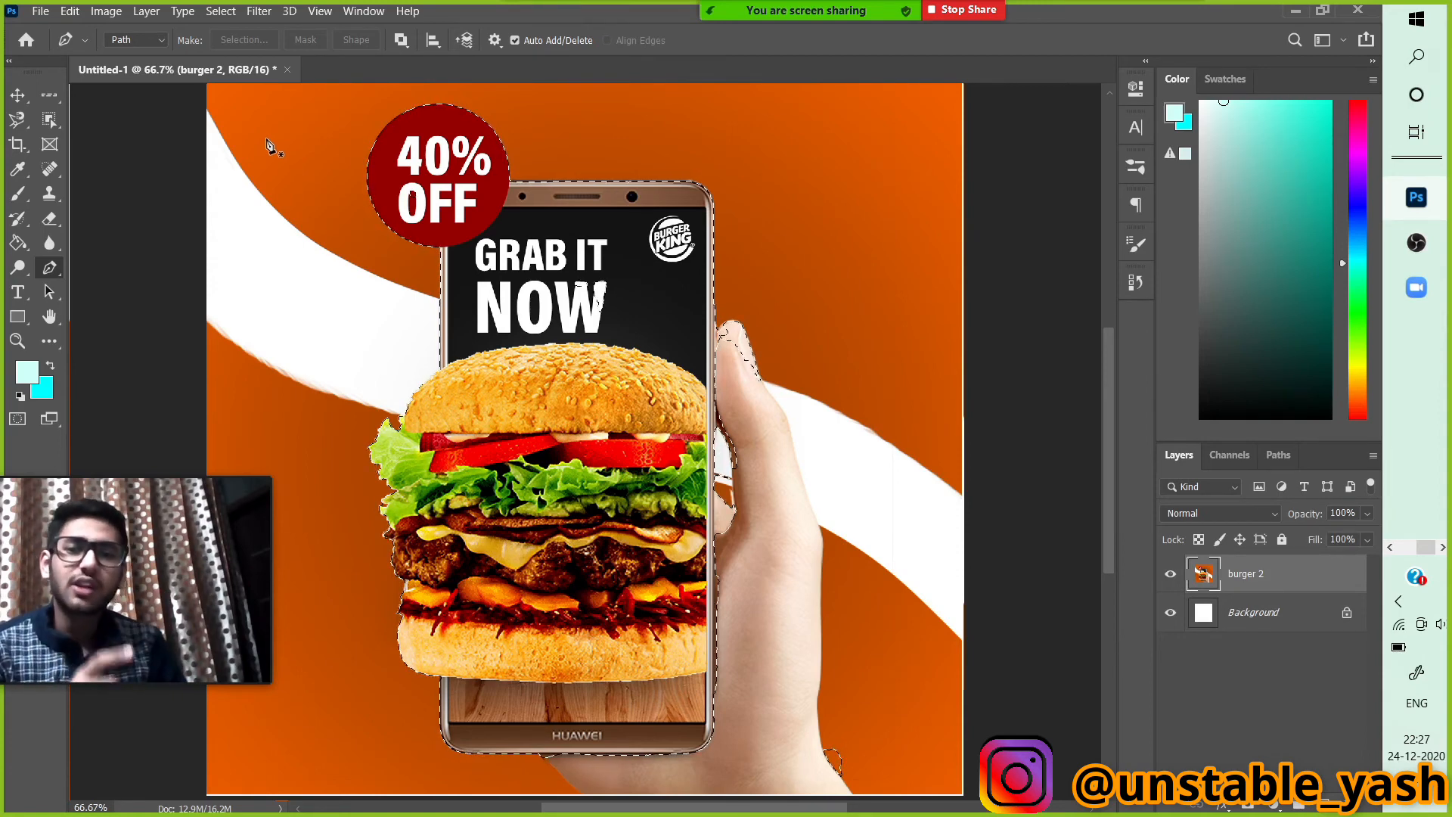
scroll(495, 282, up, 4)
scroll(505, 325, down, 3)
scroll(503, 325, down, 3)
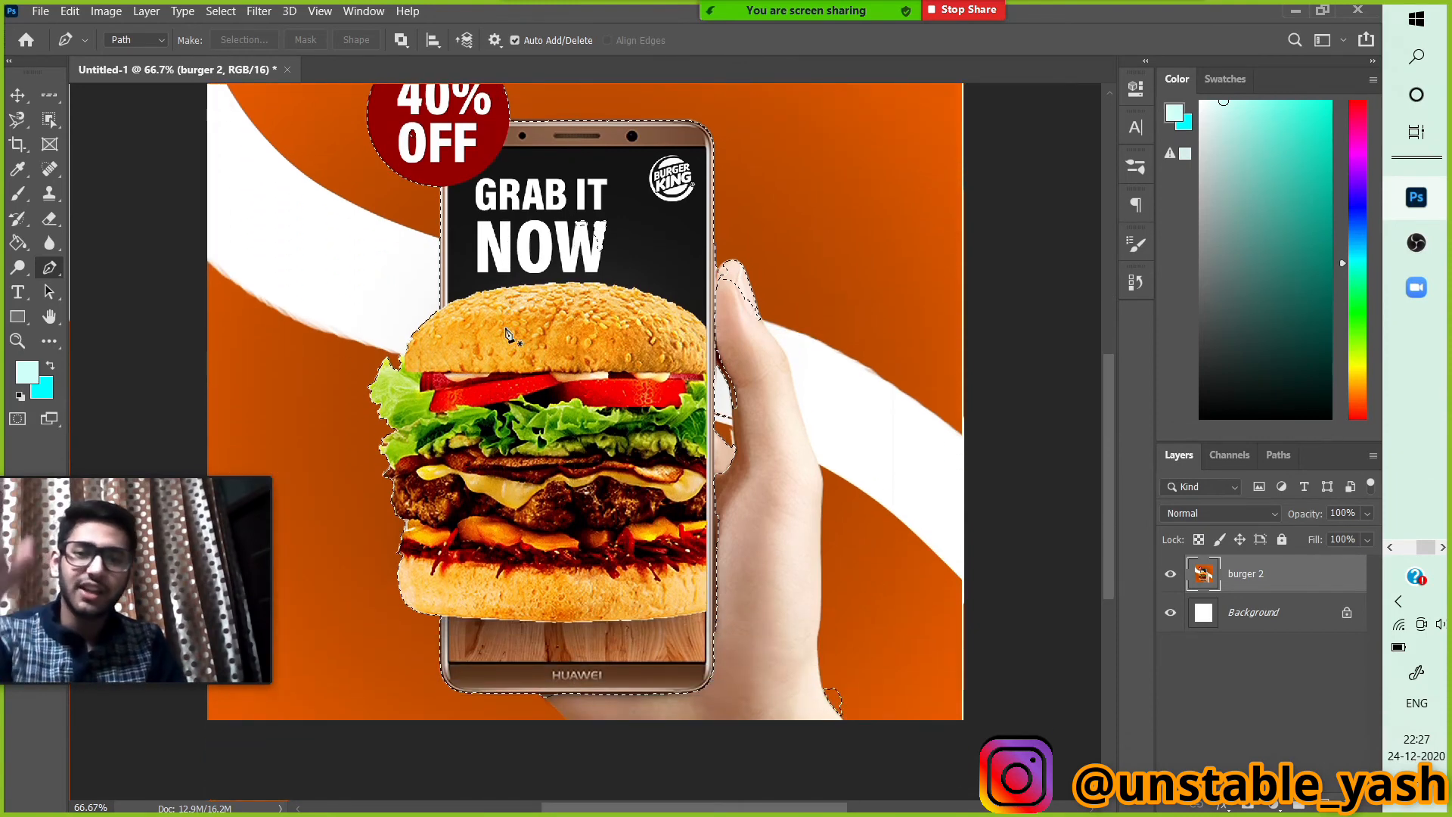
scroll(522, 409, up, 3)
scroll(527, 420, up, 2)
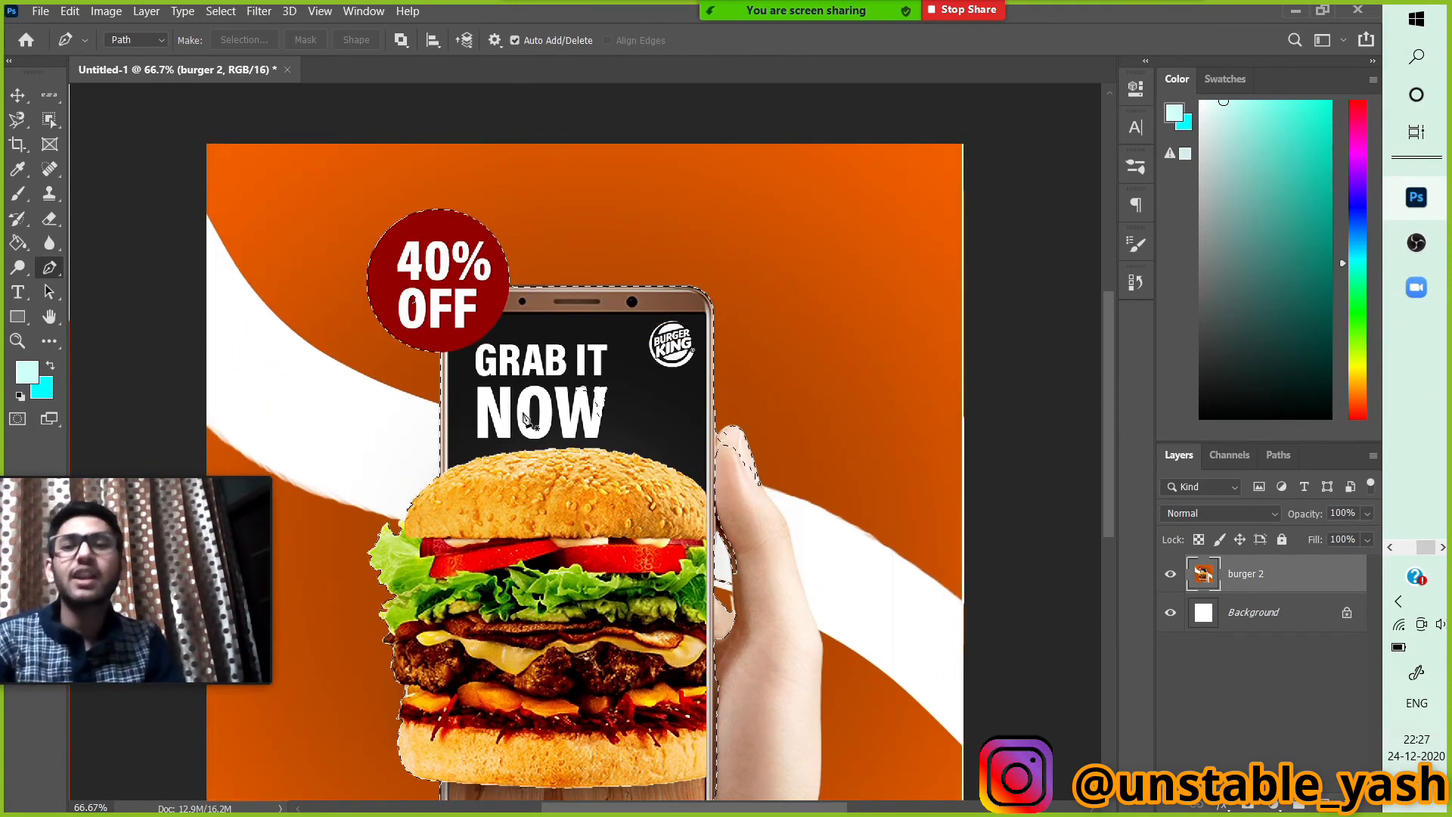
scroll(527, 412, down, 2)
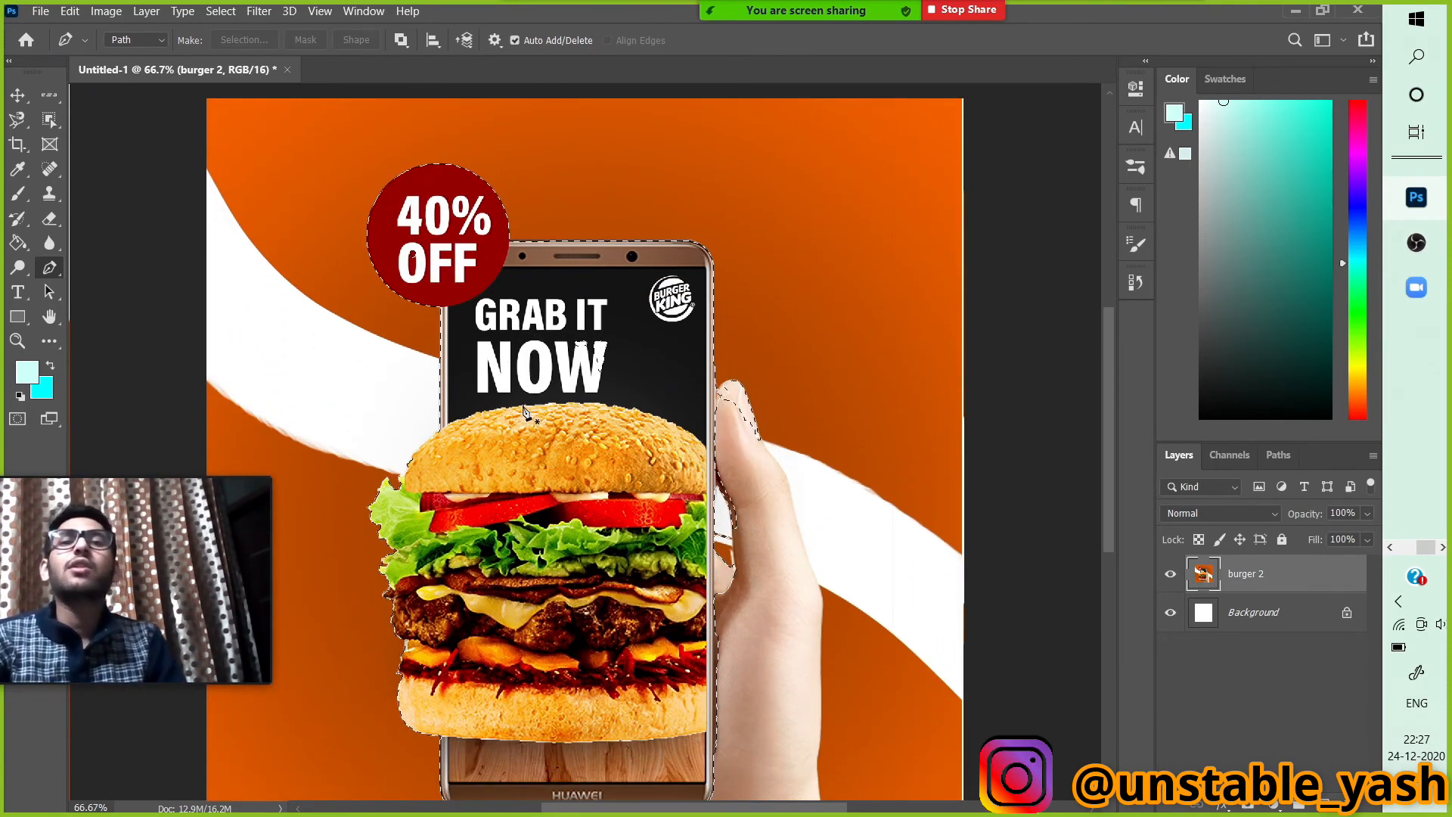